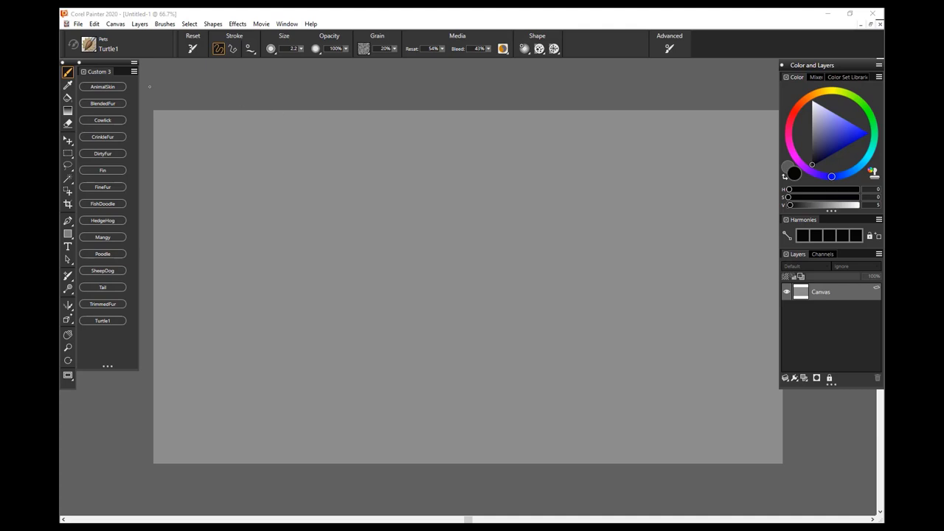
Step: Select the AnimalSkin brush in the Custom 3 palette of Pets fur brushes
{"action": "left_click", "coordinate": [109, 87]}
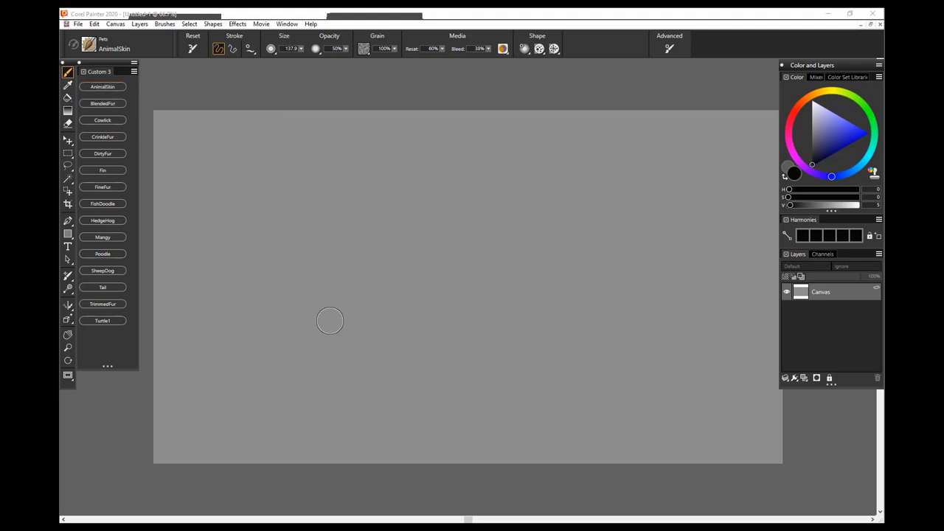
Step: Paint a broad band of dark AnimalSkin fur across the canvas centre and right side
{"action": "mouse_move", "coordinate": [255, 380]}
{"action": "left_mouse_down"}
{"action": "mouse_move", "coordinate": [307, 335]}
{"action": "mouse_move", "coordinate": [518, 211]}
{"action": "mouse_move", "coordinate": [503, 232]}
{"action": "mouse_move", "coordinate": [366, 310]}
{"action": "mouse_move", "coordinate": [285, 338]}
{"action": "mouse_move", "coordinate": [346, 308]}
{"action": "mouse_move", "coordinate": [310, 272]}
{"action": "mouse_move", "coordinate": [368, 241]}
{"action": "mouse_move", "coordinate": [371, 270]}
{"action": "mouse_move", "coordinate": [422, 326]}
{"action": "mouse_move", "coordinate": [537, 334]}
{"action": "mouse_move", "coordinate": [510, 291]}
{"action": "mouse_move", "coordinate": [442, 293]}
{"action": "mouse_move", "coordinate": [534, 273]}
{"action": "mouse_move", "coordinate": [658, 267]}
{"action": "mouse_move", "coordinate": [537, 232]}
{"action": "mouse_move", "coordinate": [362, 228]}
{"action": "mouse_move", "coordinate": [651, 224]}
{"action": "mouse_move", "coordinate": [395, 210]}
{"action": "mouse_move", "coordinate": [278, 270]}
{"action": "mouse_move", "coordinate": [271, 329]}
{"action": "mouse_move", "coordinate": [317, 360]}
{"action": "mouse_move", "coordinate": [412, 356]}
{"action": "mouse_move", "coordinate": [431, 353]}
{"action": "mouse_move", "coordinate": [356, 360]}
{"action": "mouse_move", "coordinate": [563, 337]}
{"action": "mouse_move", "coordinate": [641, 292]}
{"action": "mouse_move", "coordinate": [314, 259]}
{"action": "mouse_move", "coordinate": [473, 188]}
{"action": "mouse_move", "coordinate": [672, 203]}
{"action": "mouse_move", "coordinate": [527, 222]}
{"action": "mouse_move", "coordinate": [437, 275]}
{"action": "mouse_move", "coordinate": [278, 306]}
{"action": "mouse_move", "coordinate": [279, 269]}
{"action": "mouse_move", "coordinate": [296, 232]}
{"action": "mouse_move", "coordinate": [246, 268]}
{"action": "mouse_move", "coordinate": [264, 349]}
{"action": "mouse_move", "coordinate": [632, 322]}
{"action": "mouse_move", "coordinate": [646, 286]}
{"action": "mouse_move", "coordinate": [562, 274]}
{"action": "mouse_move", "coordinate": [562, 265]}
{"action": "mouse_move", "coordinate": [437, 280]}
{"action": "mouse_move", "coordinate": [374, 310]}
{"action": "mouse_move", "coordinate": [363, 342]}
{"action": "mouse_move", "coordinate": [637, 359]}
{"action": "left_mouse_up"}
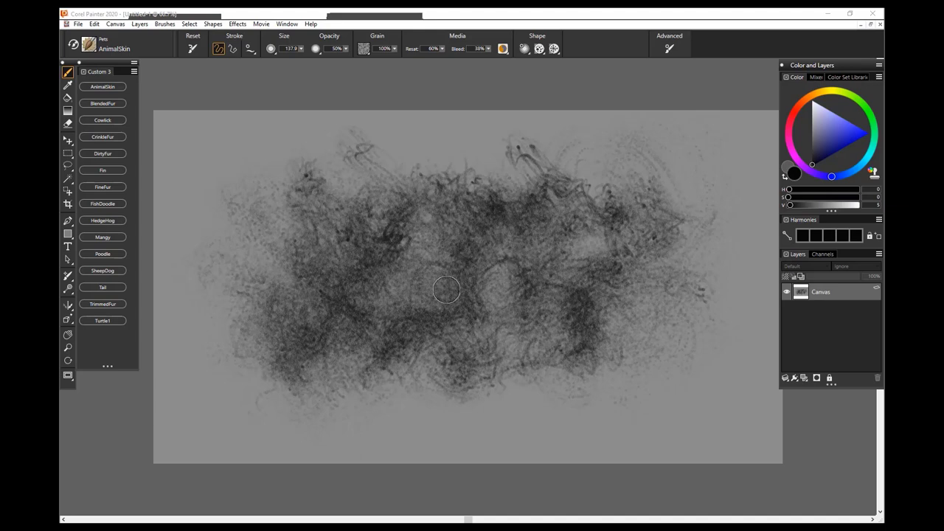
{"action": "mouse_move", "coordinate": [624, 204]}
{"action": "left_mouse_down"}
{"action": "mouse_move", "coordinate": [674, 193]}
{"action": "mouse_move", "coordinate": [627, 243]}
{"action": "mouse_move", "coordinate": [558, 246]}
{"action": "left_mouse_up"}
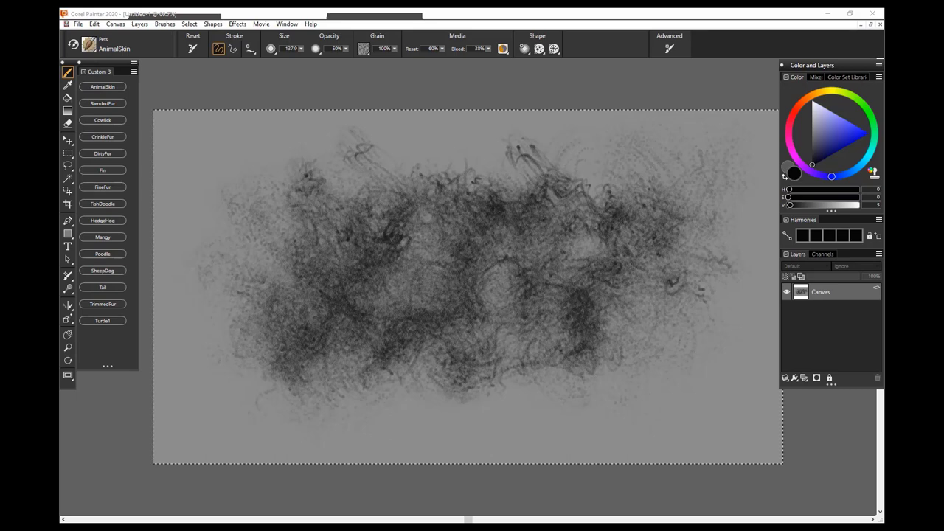
Step: Switch to BlendedFur and paint grey-blue fur strokes over the dark fur band
{"action": "left_click", "coordinate": [104, 104]}
{"action": "mouse_move", "coordinate": [448, 268]}
{"action": "left_mouse_down"}
{"action": "mouse_move", "coordinate": [442, 234]}
{"action": "mouse_move", "coordinate": [280, 275]}
{"action": "left_mouse_up"}
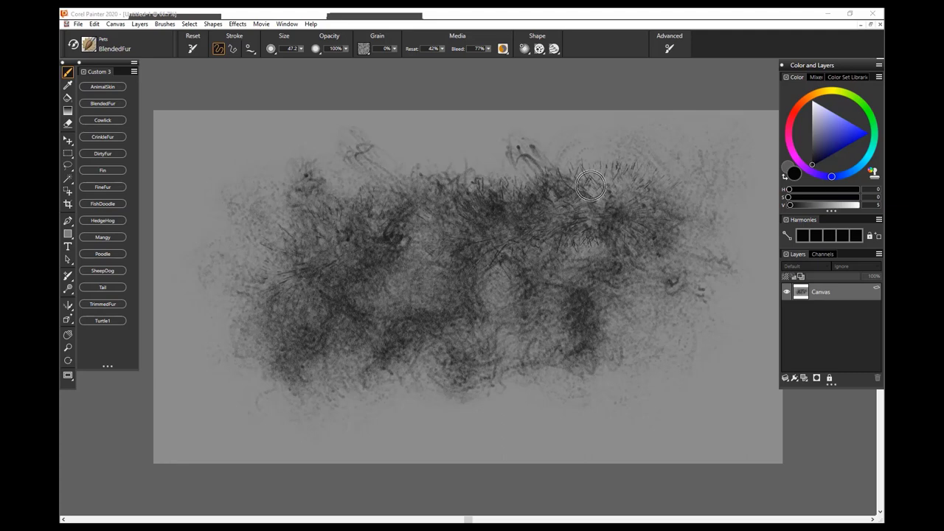
{"action": "left_click", "coordinate": [824, 133]}
{"action": "left_click_drag", "start_coordinate": [579, 275], "coordinate": [513, 291]}
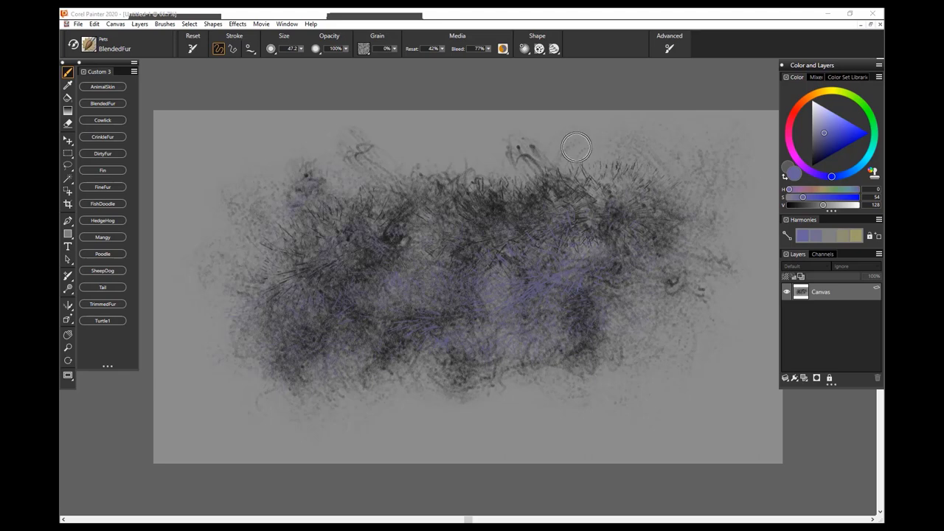
Step: Work light grey and purple-grey BlendedFur strokes across the upper centre and lower left
{"action": "left_click", "coordinate": [815, 109]}
{"action": "left_click_drag", "start_coordinate": [639, 188], "coordinate": [480, 217]}
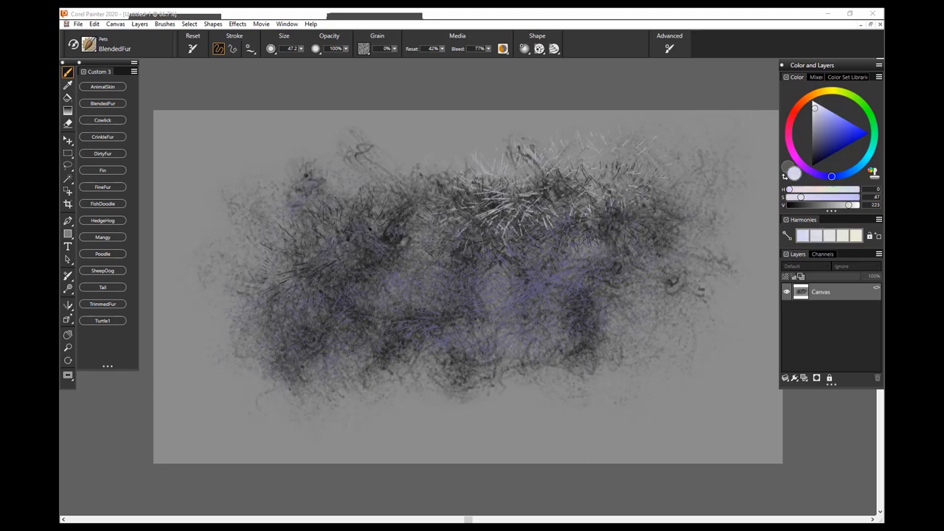
{"action": "mouse_move", "coordinate": [369, 230]}
{"action": "left_mouse_down"}
{"action": "mouse_move", "coordinate": [298, 275]}
{"action": "mouse_move", "coordinate": [258, 324]}
{"action": "mouse_move", "coordinate": [427, 326]}
{"action": "mouse_move", "coordinate": [620, 295]}
{"action": "mouse_move", "coordinate": [502, 244]}
{"action": "mouse_move", "coordinate": [368, 347]}
{"action": "left_mouse_up"}
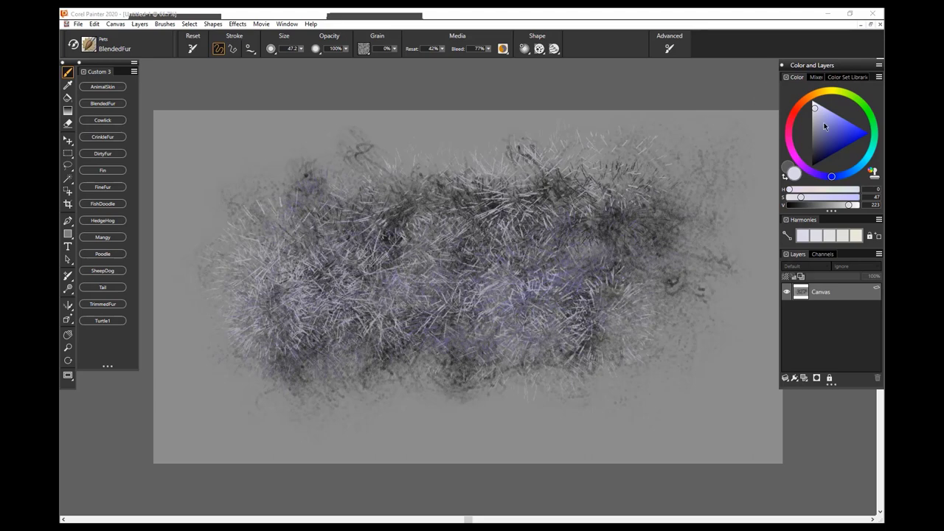
{"action": "left_click", "coordinate": [825, 120]}
{"action": "left_click_drag", "start_coordinate": [568, 195], "coordinate": [451, 207]}
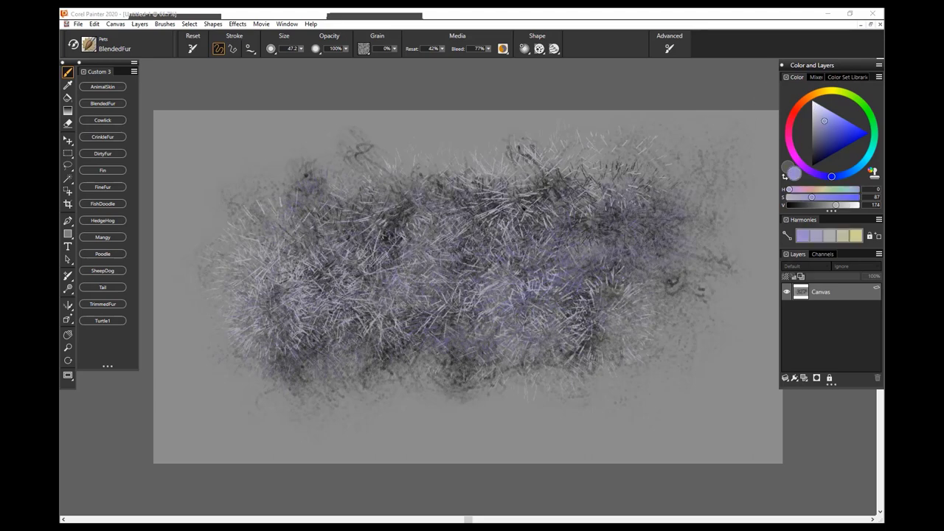
{"action": "left_click_drag", "start_coordinate": [288, 306], "coordinate": [478, 348]}
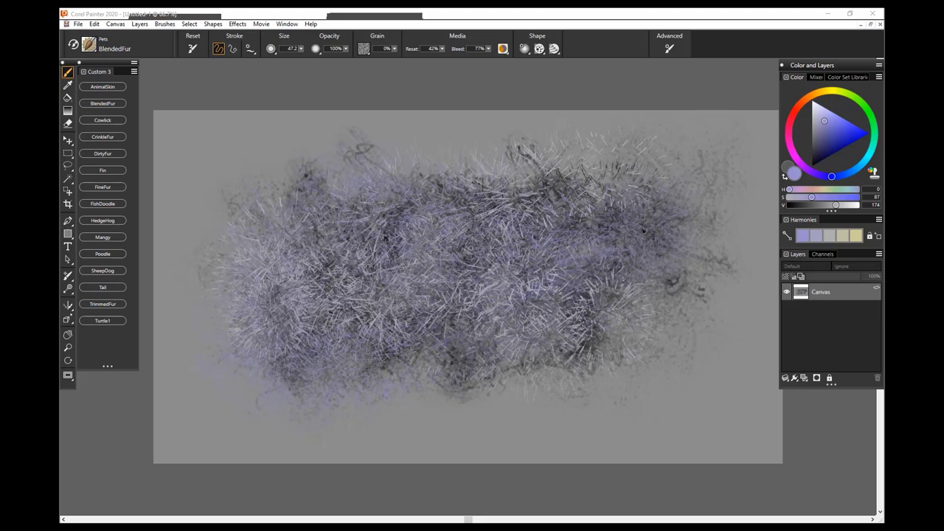
{"action": "left_click_drag", "start_coordinate": [643, 229], "coordinate": [649, 238]}
{"action": "mouse_move", "coordinate": [405, 229]}
{"action": "left_mouse_down"}
{"action": "mouse_move", "coordinate": [443, 240]}
{"action": "mouse_move", "coordinate": [605, 206]}
{"action": "mouse_move", "coordinate": [589, 204]}
{"action": "mouse_move", "coordinate": [618, 194]}
{"action": "mouse_move", "coordinate": [525, 200]}
{"action": "left_mouse_up"}
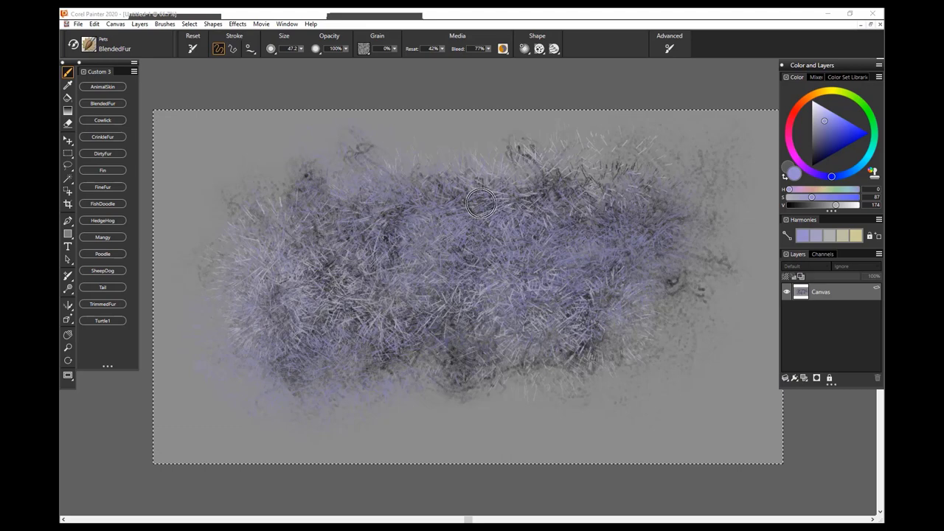
Step: Clear the canvas and select the Cowlick brush with a near-black colour
{"action": "key", "text": "ctrl+a"}
{"action": "key", "text": "Delete"}
{"action": "left_click", "coordinate": [103, 121]}
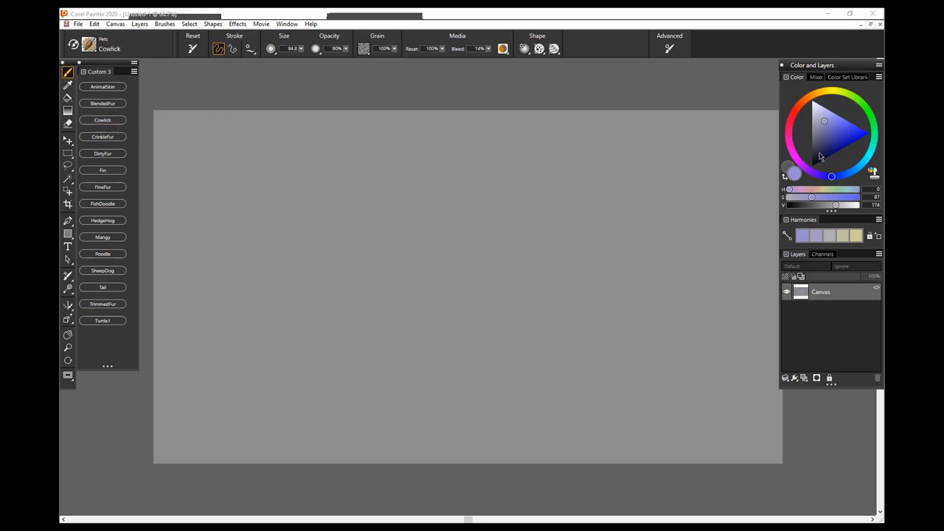
{"action": "left_click_drag", "start_coordinate": [820, 156], "coordinate": [812, 161]}
Step: Paint swirling dark Cowlick fur across the canvas, extending it left, right and upward
{"action": "mouse_move", "coordinate": [673, 203]}
{"action": "left_mouse_down"}
{"action": "mouse_move", "coordinate": [561, 249]}
{"action": "mouse_move", "coordinate": [410, 214]}
{"action": "mouse_move", "coordinate": [297, 243]}
{"action": "mouse_move", "coordinate": [341, 353]}
{"action": "mouse_move", "coordinate": [456, 337]}
{"action": "mouse_move", "coordinate": [394, 251]}
{"action": "mouse_move", "coordinate": [320, 291]}
{"action": "mouse_move", "coordinate": [417, 333]}
{"action": "mouse_move", "coordinate": [616, 293]}
{"action": "mouse_move", "coordinate": [637, 319]}
{"action": "mouse_move", "coordinate": [505, 350]}
{"action": "mouse_move", "coordinate": [566, 363]}
{"action": "mouse_move", "coordinate": [648, 353]}
{"action": "mouse_move", "coordinate": [594, 259]}
{"action": "mouse_move", "coordinate": [508, 251]}
{"action": "mouse_move", "coordinate": [518, 166]}
{"action": "mouse_move", "coordinate": [662, 190]}
{"action": "mouse_move", "coordinate": [373, 187]}
{"action": "mouse_move", "coordinate": [272, 223]}
{"action": "mouse_move", "coordinate": [285, 341]}
{"action": "mouse_move", "coordinate": [344, 394]}
{"action": "mouse_move", "coordinate": [626, 376]}
{"action": "mouse_move", "coordinate": [679, 253]}
{"action": "mouse_move", "coordinate": [596, 212]}
{"action": "mouse_move", "coordinate": [373, 246]}
{"action": "mouse_move", "coordinate": [359, 324]}
{"action": "mouse_move", "coordinate": [413, 272]}
{"action": "mouse_move", "coordinate": [408, 322]}
{"action": "mouse_move", "coordinate": [403, 310]}
{"action": "mouse_move", "coordinate": [284, 347]}
{"action": "mouse_move", "coordinate": [570, 347]}
{"action": "mouse_move", "coordinate": [647, 325]}
{"action": "mouse_move", "coordinate": [570, 236]}
{"action": "mouse_move", "coordinate": [445, 237]}
{"action": "mouse_move", "coordinate": [470, 291]}
{"action": "mouse_move", "coordinate": [635, 283]}
{"action": "mouse_move", "coordinate": [578, 267]}
{"action": "mouse_move", "coordinate": [562, 250]}
{"action": "mouse_move", "coordinate": [391, 248]}
{"action": "mouse_move", "coordinate": [377, 237]}
{"action": "mouse_move", "coordinate": [401, 335]}
{"action": "mouse_move", "coordinate": [385, 339]}
{"action": "mouse_move", "coordinate": [436, 323]}
{"action": "mouse_move", "coordinate": [421, 343]}
{"action": "mouse_move", "coordinate": [443, 369]}
{"action": "left_mouse_up"}
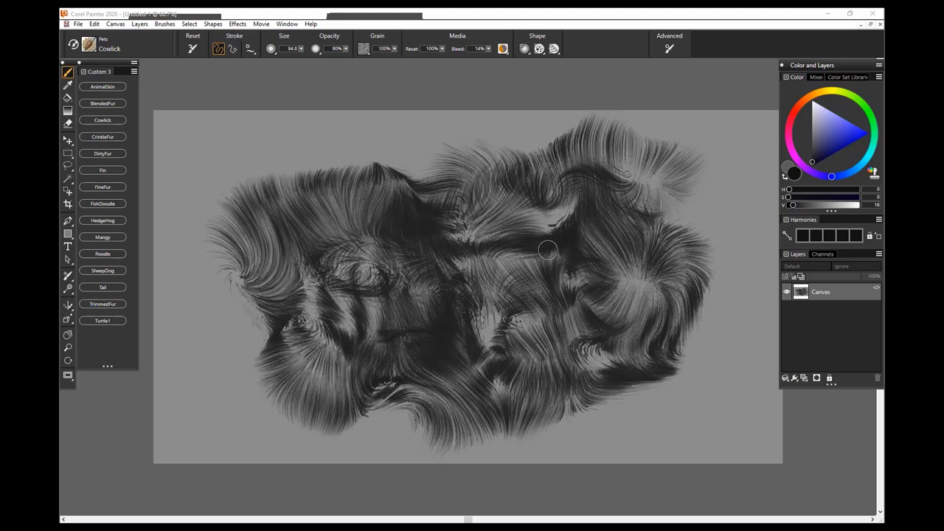
{"action": "mouse_move", "coordinate": [720, 250]}
{"action": "left_mouse_down"}
{"action": "mouse_move", "coordinate": [693, 324]}
{"action": "mouse_move", "coordinate": [635, 236]}
{"action": "mouse_move", "coordinate": [686, 266]}
{"action": "left_mouse_up"}
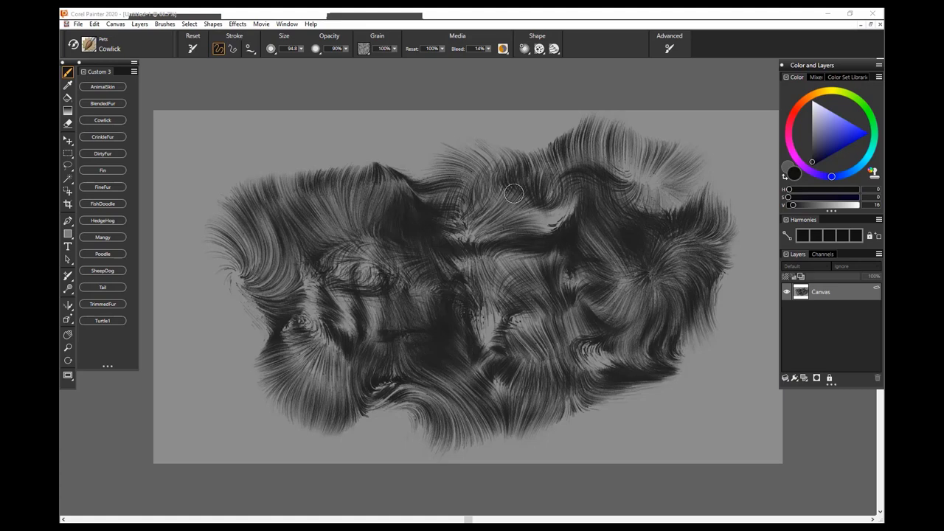
{"action": "mouse_move", "coordinate": [508, 203]}
{"action": "left_mouse_down"}
{"action": "mouse_move", "coordinate": [320, 197]}
{"action": "mouse_move", "coordinate": [269, 245]}
{"action": "mouse_move", "coordinate": [388, 190]}
{"action": "mouse_move", "coordinate": [433, 194]}
{"action": "mouse_move", "coordinate": [254, 248]}
{"action": "left_mouse_up"}
{"action": "mouse_move", "coordinate": [353, 194]}
{"action": "left_mouse_down"}
{"action": "mouse_move", "coordinate": [251, 214]}
{"action": "mouse_move", "coordinate": [295, 181]}
{"action": "mouse_move", "coordinate": [244, 222]}
{"action": "mouse_move", "coordinate": [298, 338]}
{"action": "mouse_move", "coordinate": [280, 390]}
{"action": "mouse_move", "coordinate": [376, 352]}
{"action": "mouse_move", "coordinate": [310, 377]}
{"action": "mouse_move", "coordinate": [368, 330]}
{"action": "mouse_move", "coordinate": [332, 398]}
{"action": "mouse_move", "coordinate": [360, 381]}
{"action": "mouse_move", "coordinate": [424, 398]}
{"action": "left_mouse_up"}
{"action": "left_click_drag", "start_coordinate": [457, 214], "coordinate": [618, 162]}
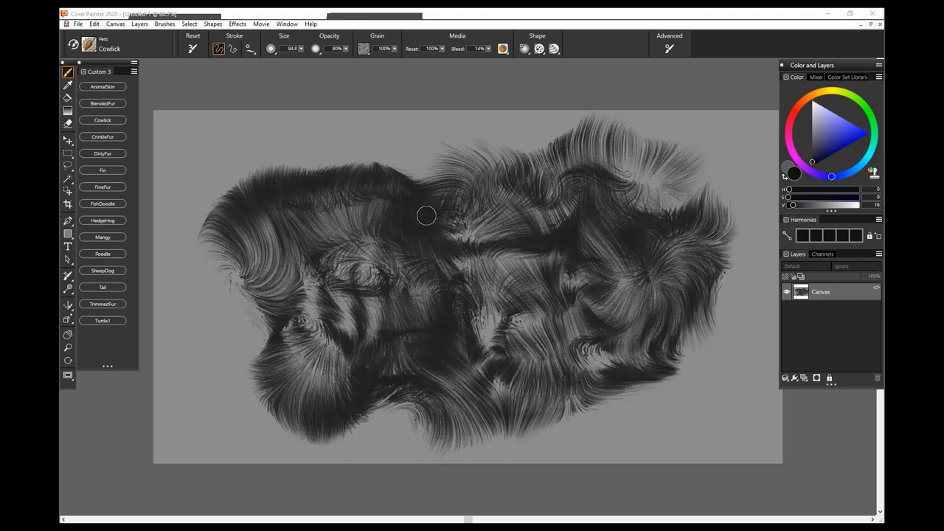
Step: With CrinkleFur, clear the canvas and paint a black oval fur ring
{"action": "left_click", "coordinate": [111, 137]}
{"action": "key", "text": "ctrl+a"}
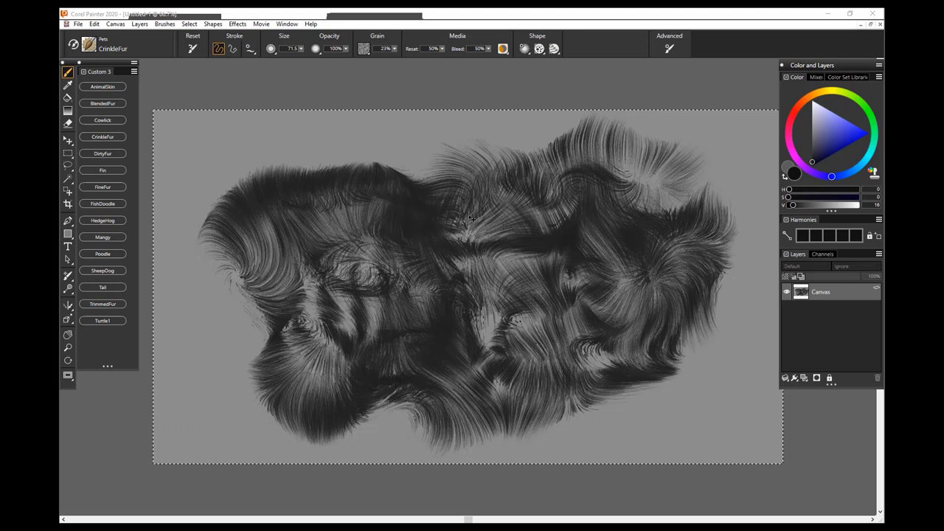
{"action": "key", "text": "Delete"}
{"action": "mouse_move", "coordinate": [550, 184]}
{"action": "left_mouse_down"}
{"action": "mouse_move", "coordinate": [531, 226]}
{"action": "mouse_move", "coordinate": [289, 280]}
{"action": "mouse_move", "coordinate": [476, 339]}
{"action": "mouse_move", "coordinate": [571, 199]}
{"action": "left_mouse_up"}
{"action": "mouse_move", "coordinate": [392, 223]}
{"action": "left_mouse_down"}
{"action": "mouse_move", "coordinate": [325, 327]}
{"action": "mouse_move", "coordinate": [578, 342]}
{"action": "mouse_move", "coordinate": [600, 228]}
{"action": "mouse_move", "coordinate": [325, 227]}
{"action": "mouse_move", "coordinate": [353, 310]}
{"action": "mouse_move", "coordinate": [513, 366]}
{"action": "mouse_move", "coordinate": [664, 358]}
{"action": "mouse_move", "coordinate": [455, 225]}
{"action": "mouse_move", "coordinate": [312, 312]}
{"action": "mouse_move", "coordinate": [598, 337]}
{"action": "mouse_move", "coordinate": [664, 192]}
{"action": "mouse_move", "coordinate": [642, 173]}
{"action": "left_mouse_up"}
{"action": "mouse_move", "coordinate": [673, 264]}
{"action": "left_mouse_down"}
{"action": "mouse_move", "coordinate": [453, 278]}
{"action": "mouse_move", "coordinate": [299, 254]}
{"action": "mouse_move", "coordinate": [365, 417]}
{"action": "mouse_move", "coordinate": [554, 387]}
{"action": "mouse_move", "coordinate": [664, 413]}
{"action": "mouse_move", "coordinate": [734, 325]}
{"action": "mouse_move", "coordinate": [649, 184]}
{"action": "mouse_move", "coordinate": [458, 151]}
{"action": "mouse_move", "coordinate": [251, 188]}
{"action": "mouse_move", "coordinate": [214, 354]}
{"action": "left_mouse_up"}
{"action": "left_click_drag", "start_coordinate": [476, 275], "coordinate": [483, 281]}
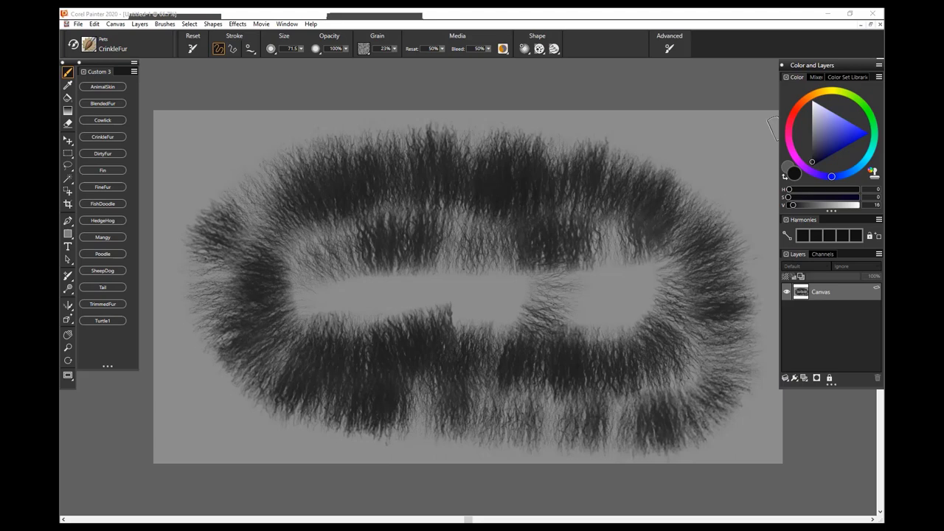
Step: Tint the ring's left and upper-right bands with light purple CrinkleFur, then select DirtyFur
{"action": "left_click", "coordinate": [824, 119]}
{"action": "mouse_move", "coordinate": [435, 177]}
{"action": "left_mouse_down"}
{"action": "mouse_move", "coordinate": [258, 280]}
{"action": "mouse_move", "coordinate": [575, 222]}
{"action": "mouse_move", "coordinate": [355, 295]}
{"action": "mouse_move", "coordinate": [295, 280]}
{"action": "mouse_move", "coordinate": [509, 147]}
{"action": "mouse_move", "coordinate": [391, 391]}
{"action": "mouse_move", "coordinate": [402, 354]}
{"action": "left_mouse_up"}
{"action": "left_click_drag", "start_coordinate": [353, 273], "coordinate": [377, 320]}
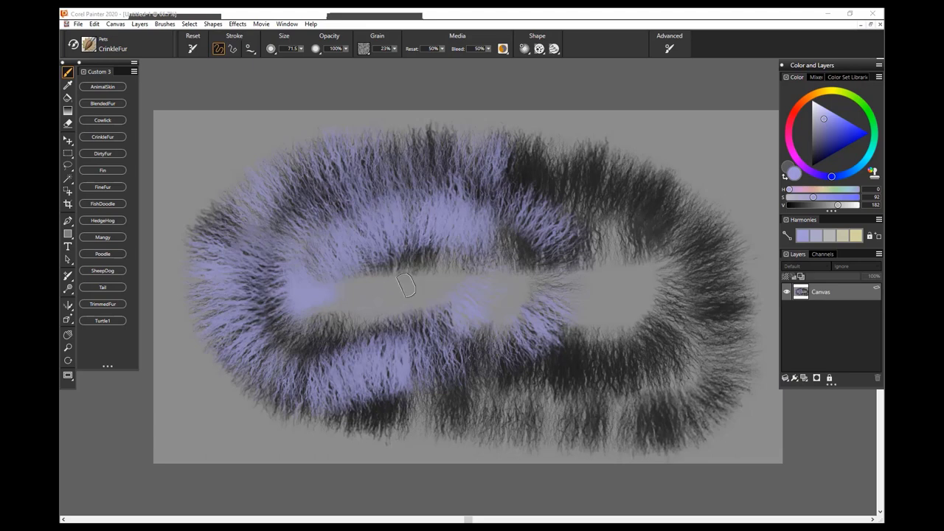
{"action": "mouse_move", "coordinate": [618, 210]}
{"action": "left_mouse_down"}
{"action": "mouse_move", "coordinate": [479, 185]}
{"action": "mouse_move", "coordinate": [441, 259]}
{"action": "left_mouse_up"}
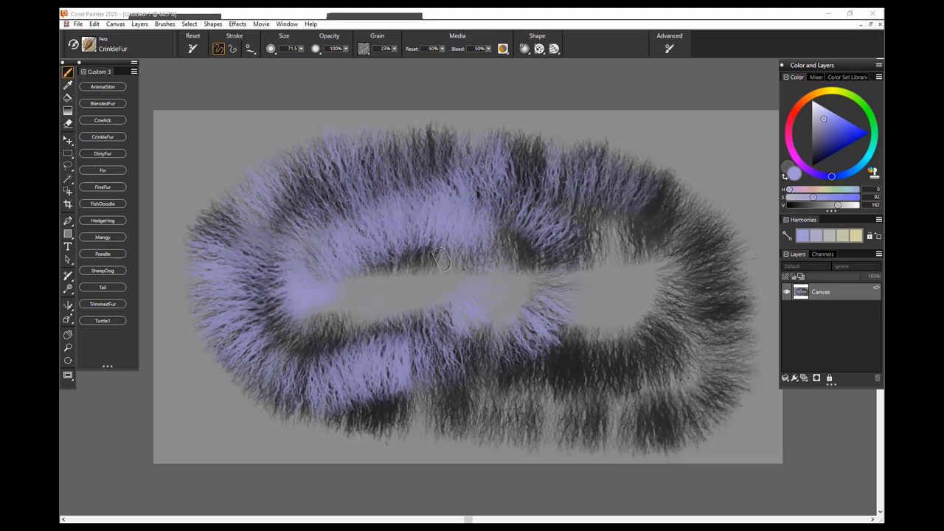
{"action": "left_click_drag", "start_coordinate": [634, 242], "coordinate": [479, 199]}
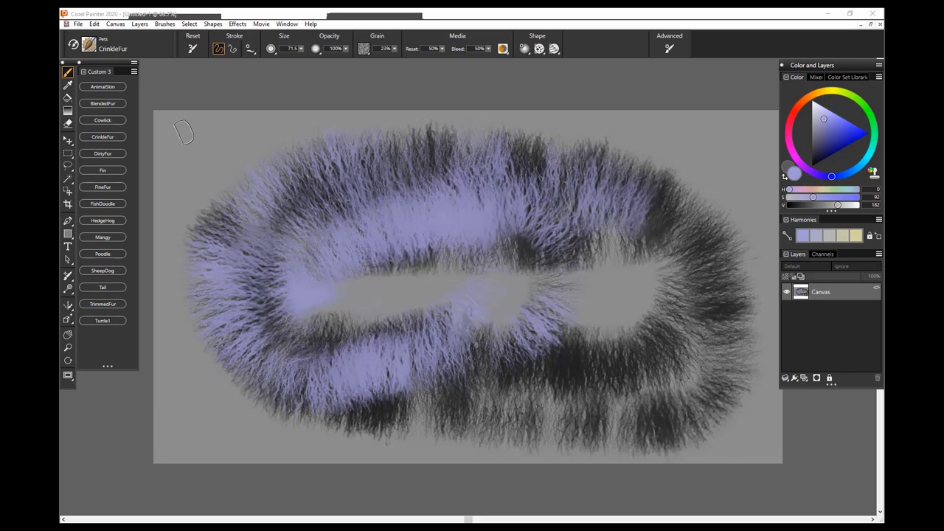
{"action": "left_click", "coordinate": [103, 154]}
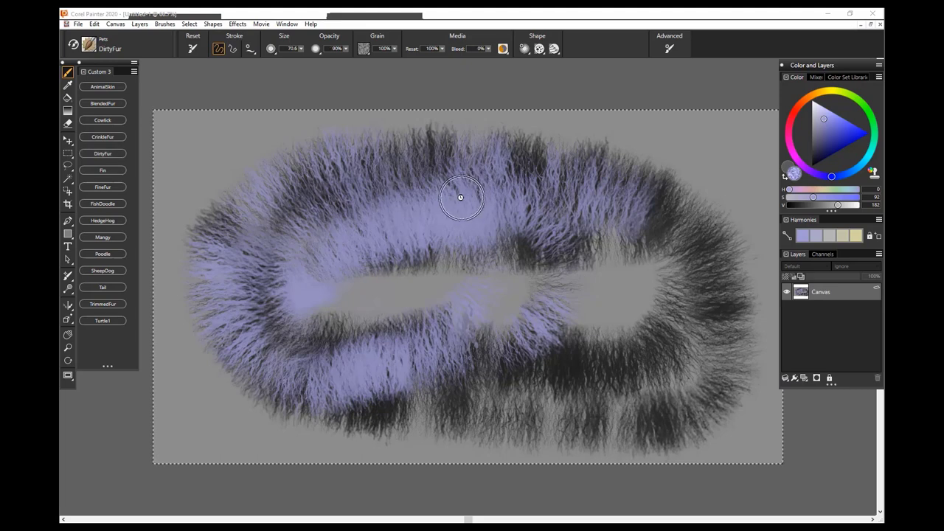
Step: Clear the canvas and paint light purple DirtyFur strokes across the middle and top
{"action": "key", "text": "Delete"}
{"action": "mouse_move", "coordinate": [493, 275]}
{"action": "left_mouse_down"}
{"action": "mouse_move", "coordinate": [295, 254]}
{"action": "mouse_move", "coordinate": [467, 255]}
{"action": "mouse_move", "coordinate": [548, 280]}
{"action": "mouse_move", "coordinate": [375, 328]}
{"action": "mouse_move", "coordinate": [440, 219]}
{"action": "mouse_move", "coordinate": [647, 228]}
{"action": "mouse_move", "coordinate": [579, 284]}
{"action": "mouse_move", "coordinate": [320, 371]}
{"action": "mouse_move", "coordinate": [296, 325]}
{"action": "mouse_move", "coordinate": [337, 206]}
{"action": "mouse_move", "coordinate": [465, 196]}
{"action": "left_mouse_up"}
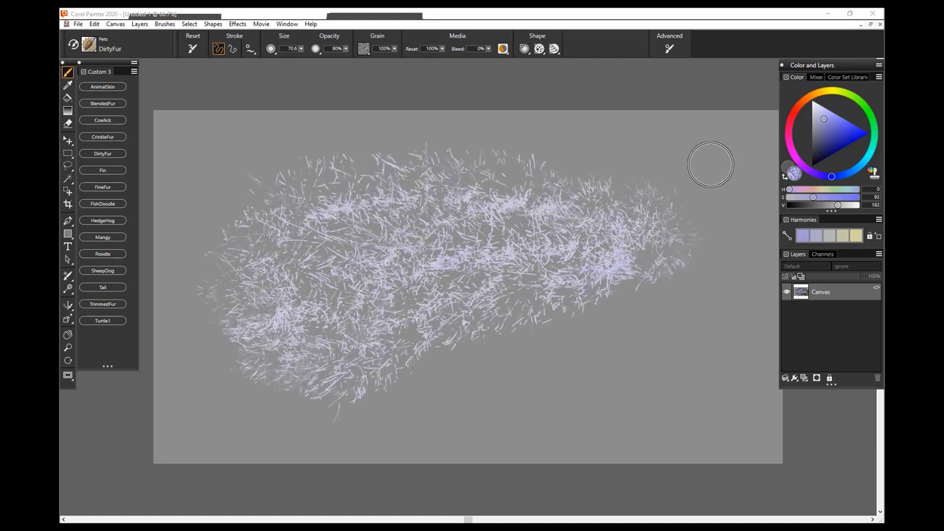
{"action": "left_click_drag", "start_coordinate": [824, 148], "coordinate": [812, 165]}
Step: Cover the purple patch and its edges with black DirtyFur, then select the Fin brush
{"action": "mouse_move", "coordinate": [725, 190]}
{"action": "left_mouse_down"}
{"action": "mouse_move", "coordinate": [506, 221]}
{"action": "mouse_move", "coordinate": [299, 310]}
{"action": "mouse_move", "coordinate": [516, 247]}
{"action": "mouse_move", "coordinate": [668, 229]}
{"action": "mouse_move", "coordinate": [413, 317]}
{"action": "mouse_move", "coordinate": [325, 251]}
{"action": "mouse_move", "coordinate": [605, 177]}
{"action": "mouse_move", "coordinate": [590, 222]}
{"action": "mouse_move", "coordinate": [280, 273]}
{"action": "mouse_move", "coordinate": [472, 310]}
{"action": "mouse_move", "coordinate": [642, 280]}
{"action": "mouse_move", "coordinate": [368, 368]}
{"action": "mouse_move", "coordinate": [575, 221]}
{"action": "mouse_move", "coordinate": [679, 177]}
{"action": "mouse_move", "coordinate": [295, 185]}
{"action": "mouse_move", "coordinate": [325, 383]}
{"action": "mouse_move", "coordinate": [697, 310]}
{"action": "mouse_move", "coordinate": [619, 265]}
{"action": "mouse_move", "coordinate": [265, 295]}
{"action": "mouse_move", "coordinate": [295, 177]}
{"action": "left_mouse_up"}
{"action": "mouse_move", "coordinate": [354, 170]}
{"action": "left_mouse_down"}
{"action": "mouse_move", "coordinate": [605, 148]}
{"action": "mouse_move", "coordinate": [708, 266]}
{"action": "mouse_move", "coordinate": [399, 339]}
{"action": "mouse_move", "coordinate": [320, 231]}
{"action": "left_mouse_up"}
{"action": "left_click", "coordinate": [103, 170]}
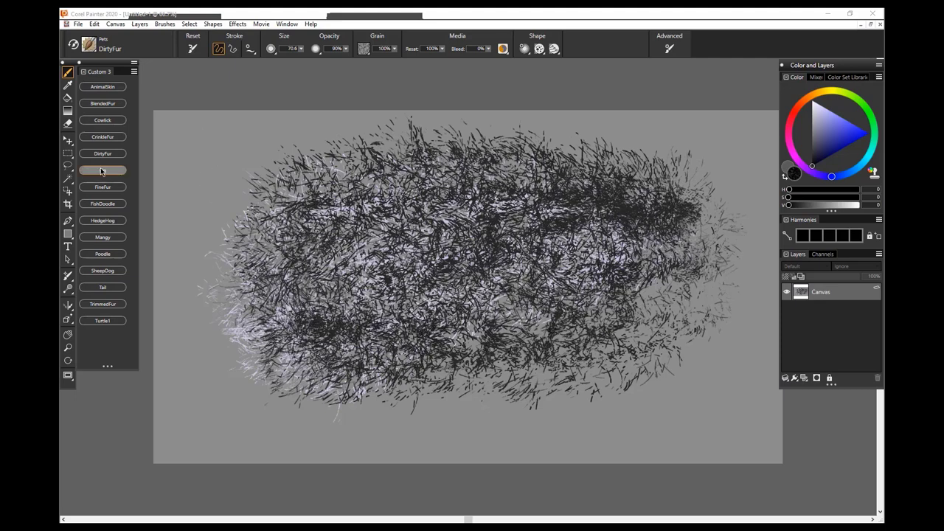
Step: Clear the canvas and paint a curving black striped fin on the left
{"action": "key", "text": "ctrl+a"}
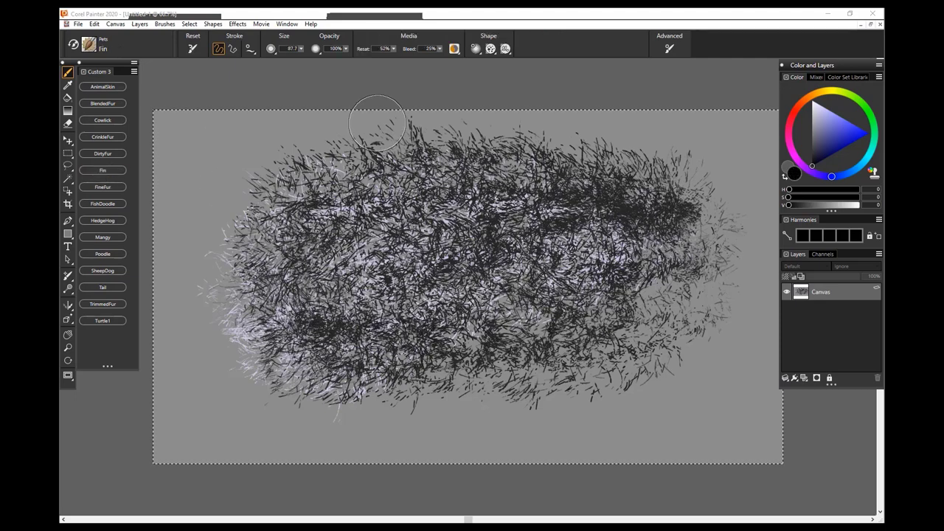
{"action": "key", "text": "Delete"}
{"action": "mouse_move", "coordinate": [318, 272]}
{"action": "left_mouse_down"}
{"action": "mouse_move", "coordinate": [424, 195]}
{"action": "mouse_move", "coordinate": [456, 186]}
{"action": "mouse_move", "coordinate": [498, 208]}
{"action": "mouse_move", "coordinate": [487, 240]}
{"action": "left_mouse_up"}
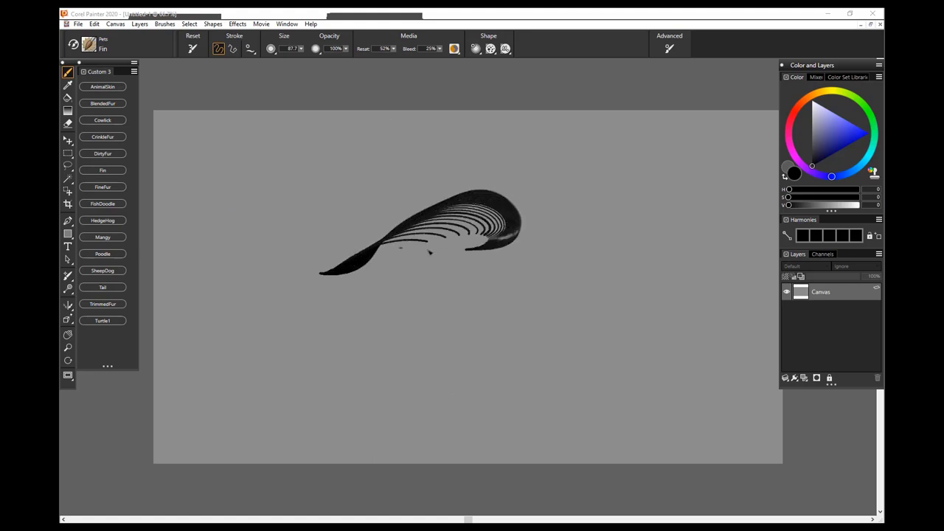
{"action": "left_click_drag", "start_coordinate": [356, 274], "coordinate": [384, 271]}
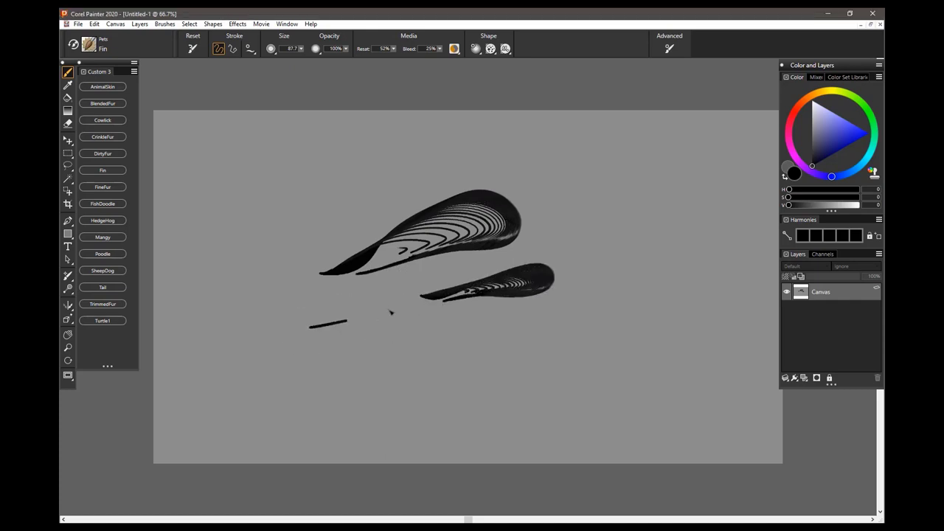
{"action": "mouse_move", "coordinate": [391, 312]}
{"action": "left_mouse_down"}
{"action": "mouse_move", "coordinate": [411, 368]}
{"action": "mouse_move", "coordinate": [383, 365]}
{"action": "mouse_move", "coordinate": [353, 340]}
{"action": "left_mouse_up"}
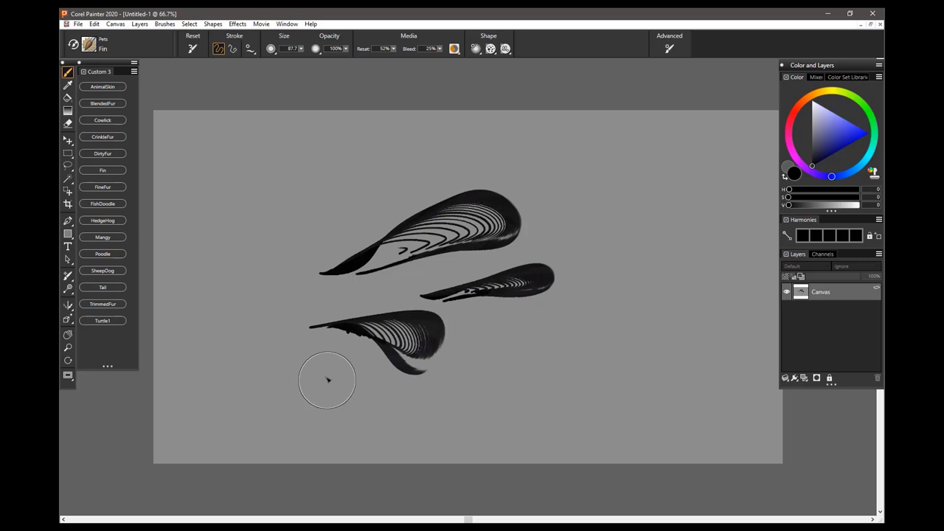
{"action": "mouse_move", "coordinate": [418, 440]}
{"action": "left_mouse_down"}
{"action": "mouse_move", "coordinate": [464, 404]}
{"action": "mouse_move", "coordinate": [485, 402]}
{"action": "mouse_move", "coordinate": [348, 396]}
{"action": "left_mouse_up"}
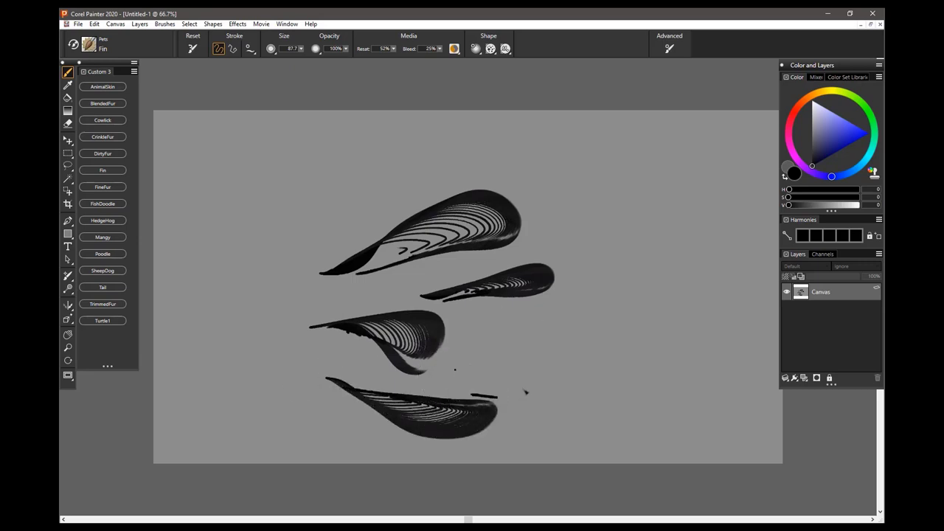
Step: Paint more ridged Fin strokes at the lower right, then select FineFur
{"action": "left_click_drag", "start_coordinate": [525, 391], "coordinate": [498, 385]}
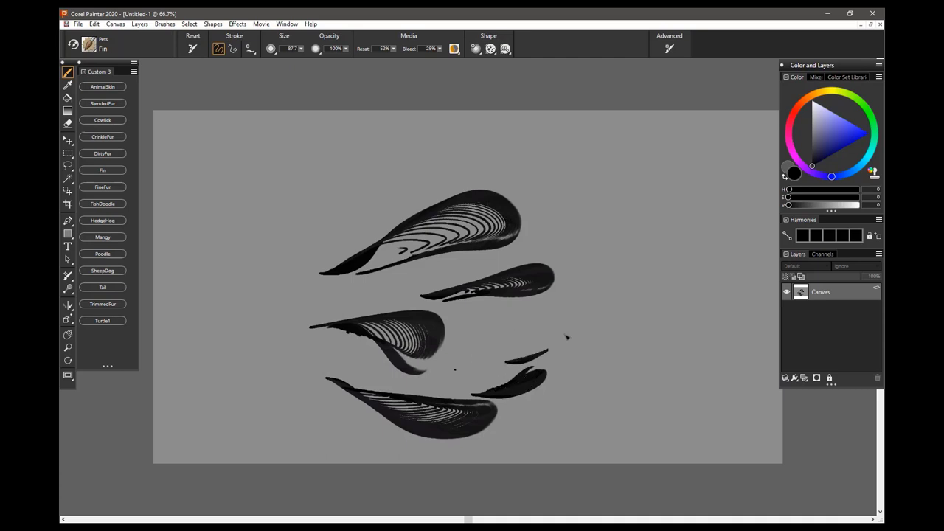
{"action": "mouse_move", "coordinate": [634, 368]}
{"action": "left_mouse_down"}
{"action": "mouse_move", "coordinate": [629, 334]}
{"action": "mouse_move", "coordinate": [649, 336]}
{"action": "mouse_move", "coordinate": [568, 340]}
{"action": "left_mouse_up"}
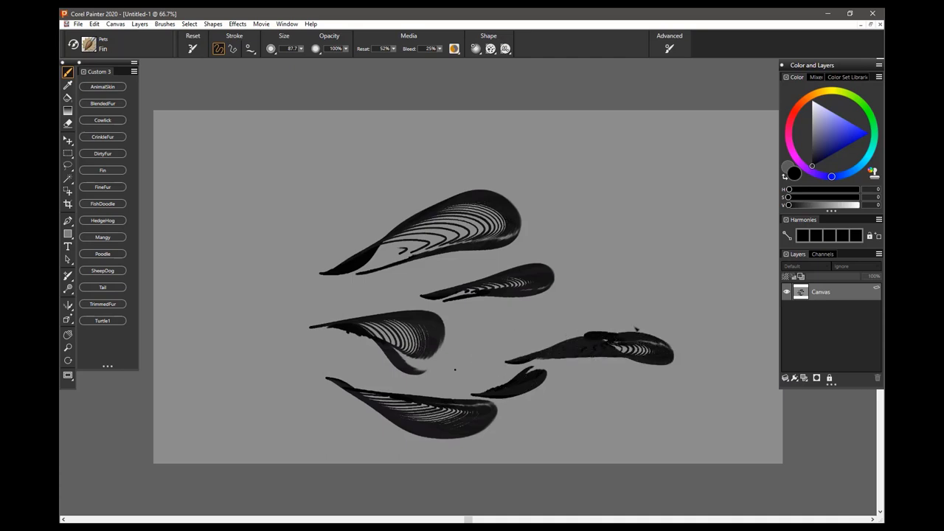
{"action": "left_click_drag", "start_coordinate": [636, 329], "coordinate": [608, 294]}
{"action": "left_click_drag", "start_coordinate": [612, 334], "coordinate": [546, 345]}
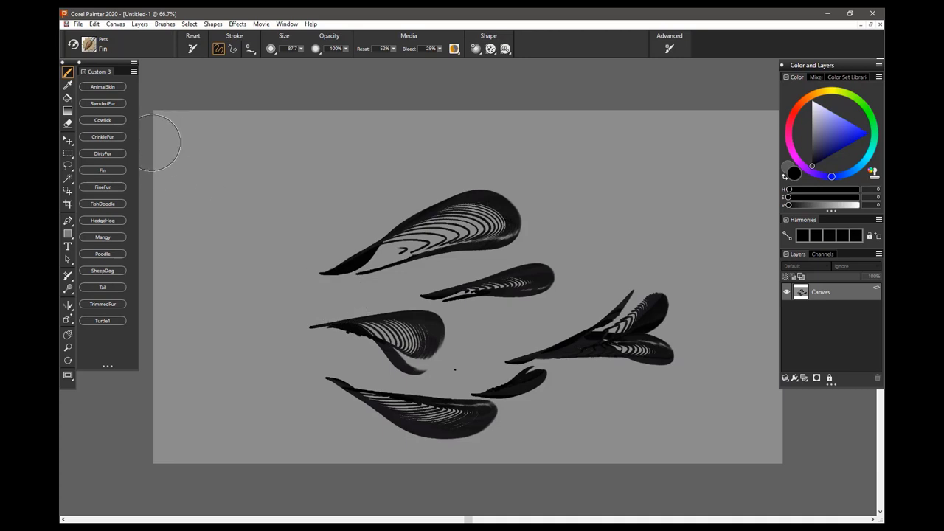
{"action": "left_click", "coordinate": [110, 188]}
Step: Clear the canvas and paint a thick C-shaped FineFur loop
{"action": "key", "text": "ctrl+a"}
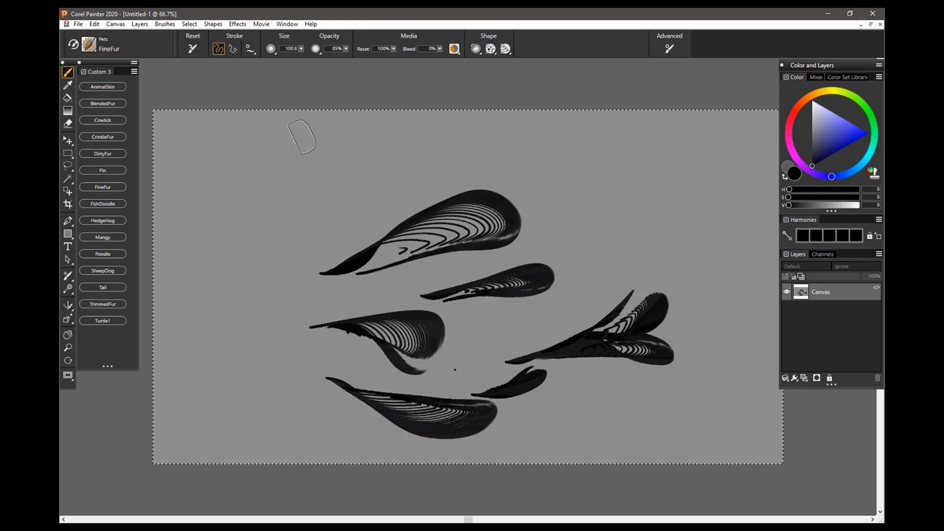
{"action": "key", "text": "Delete"}
{"action": "mouse_move", "coordinate": [522, 217]}
{"action": "left_mouse_down"}
{"action": "mouse_move", "coordinate": [392, 234]}
{"action": "mouse_move", "coordinate": [333, 258]}
{"action": "mouse_move", "coordinate": [318, 330]}
{"action": "mouse_move", "coordinate": [437, 372]}
{"action": "mouse_move", "coordinate": [519, 359]}
{"action": "mouse_move", "coordinate": [524, 289]}
{"action": "mouse_move", "coordinate": [460, 271]}
{"action": "mouse_move", "coordinate": [369, 268]}
{"action": "mouse_move", "coordinate": [350, 311]}
{"action": "mouse_move", "coordinate": [623, 265]}
{"action": "mouse_move", "coordinate": [616, 243]}
{"action": "mouse_move", "coordinate": [523, 258]}
{"action": "mouse_move", "coordinate": [442, 244]}
{"action": "mouse_move", "coordinate": [440, 273]}
{"action": "mouse_move", "coordinate": [532, 269]}
{"action": "mouse_move", "coordinate": [633, 232]}
{"action": "mouse_move", "coordinate": [368, 218]}
{"action": "mouse_move", "coordinate": [299, 284]}
{"action": "mouse_move", "coordinate": [418, 363]}
{"action": "mouse_move", "coordinate": [498, 381]}
{"action": "mouse_move", "coordinate": [593, 338]}
{"action": "mouse_move", "coordinate": [666, 266]}
{"action": "mouse_move", "coordinate": [630, 221]}
{"action": "mouse_move", "coordinate": [361, 212]}
{"action": "mouse_move", "coordinate": [282, 231]}
{"action": "mouse_move", "coordinate": [263, 299]}
{"action": "mouse_move", "coordinate": [515, 319]}
{"action": "mouse_move", "coordinate": [624, 303]}
{"action": "mouse_move", "coordinate": [626, 235]}
{"action": "mouse_move", "coordinate": [559, 223]}
{"action": "mouse_move", "coordinate": [460, 234]}
{"action": "mouse_move", "coordinate": [390, 227]}
{"action": "mouse_move", "coordinate": [310, 256]}
{"action": "mouse_move", "coordinate": [284, 282]}
{"action": "mouse_move", "coordinate": [284, 313]}
{"action": "left_mouse_up"}
{"action": "mouse_move", "coordinate": [280, 218]}
{"action": "left_mouse_down"}
{"action": "mouse_move", "coordinate": [285, 336]}
{"action": "mouse_move", "coordinate": [443, 387]}
{"action": "mouse_move", "coordinate": [617, 354]}
{"action": "mouse_move", "coordinate": [656, 272]}
{"action": "left_mouse_up"}
{"action": "left_click_drag", "start_coordinate": [599, 271], "coordinate": [428, 351]}
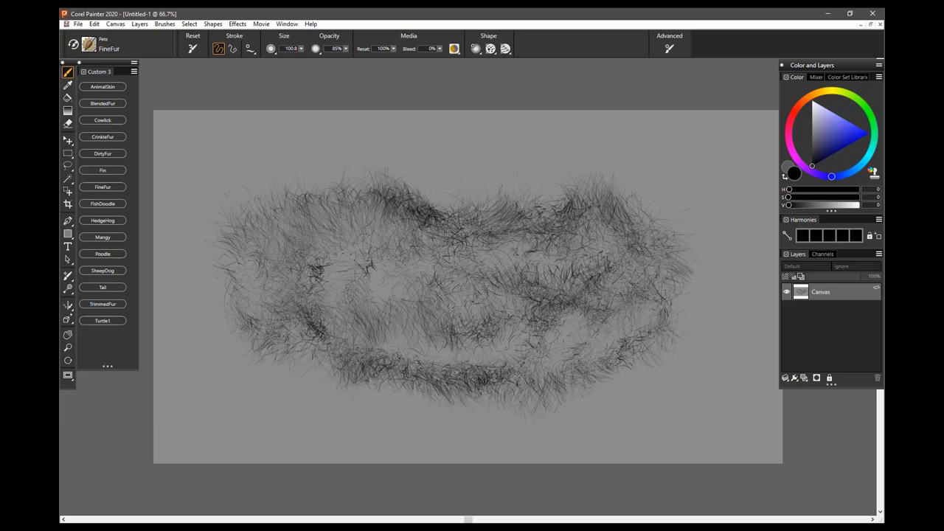
{"action": "left_click_drag", "start_coordinate": [569, 214], "coordinate": [304, 243]}
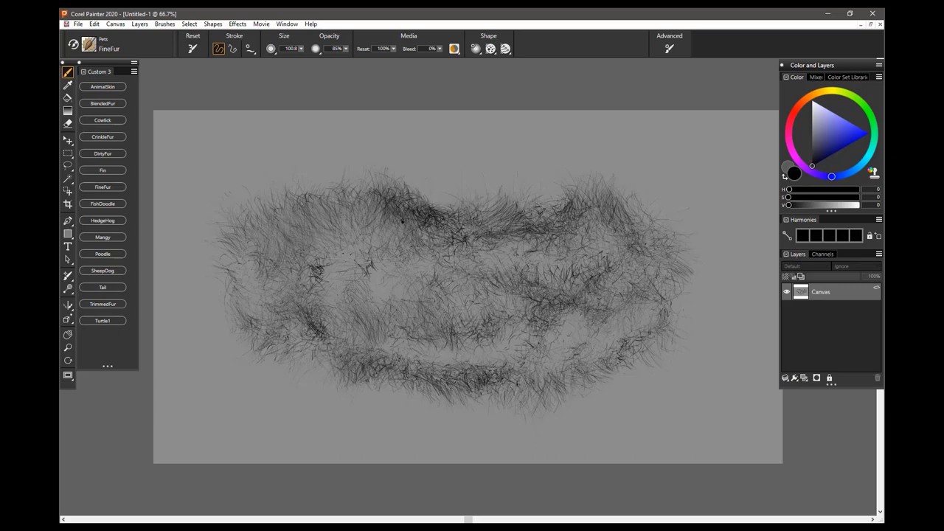
{"action": "mouse_move", "coordinate": [424, 205]}
{"action": "left_mouse_down"}
{"action": "mouse_move", "coordinate": [262, 266]}
{"action": "mouse_move", "coordinate": [259, 305]}
{"action": "mouse_move", "coordinate": [369, 350]}
{"action": "mouse_move", "coordinate": [530, 382]}
{"action": "mouse_move", "coordinate": [614, 360]}
{"action": "mouse_move", "coordinate": [650, 332]}
{"action": "mouse_move", "coordinate": [640, 261]}
{"action": "mouse_move", "coordinate": [452, 232]}
{"action": "left_mouse_up"}
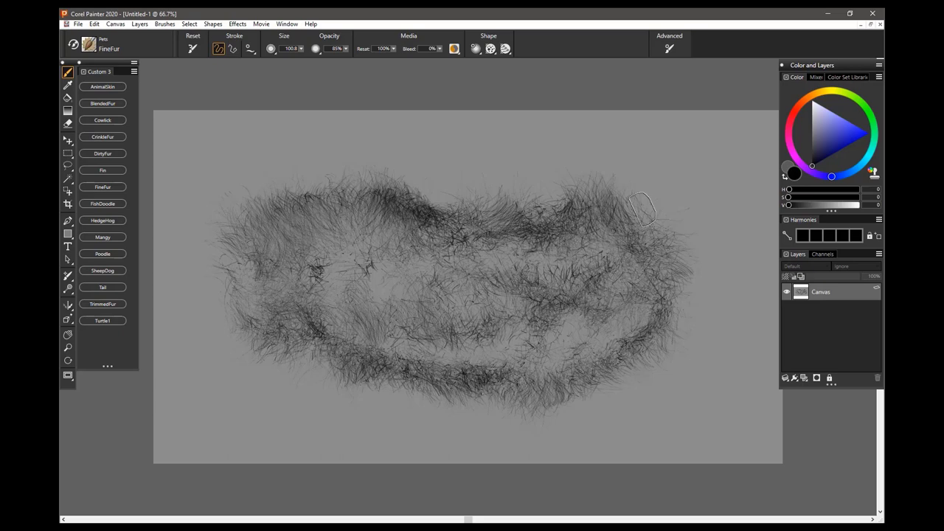
{"action": "mouse_move", "coordinate": [642, 209]}
{"action": "left_mouse_down"}
{"action": "mouse_move", "coordinate": [476, 258]}
{"action": "mouse_move", "coordinate": [275, 292]}
{"action": "mouse_move", "coordinate": [356, 251]}
{"action": "mouse_move", "coordinate": [274, 293]}
{"action": "mouse_move", "coordinate": [402, 278]}
{"action": "left_mouse_up"}
{"action": "left_click_drag", "start_coordinate": [352, 321], "coordinate": [343, 262]}
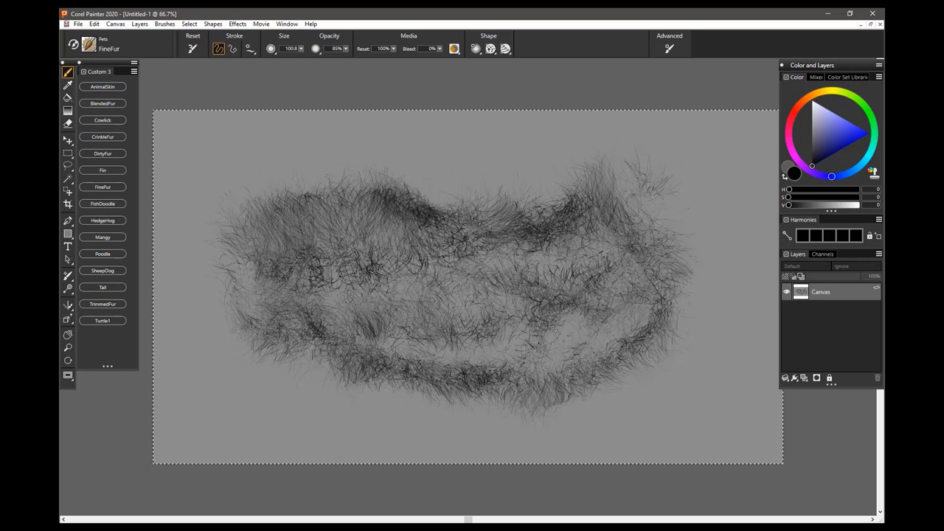
Step: Clear the loop, paint a new fine-fur ring, and wipe the canvas again
{"action": "key", "text": "Delete"}
{"action": "mouse_move", "coordinate": [461, 206]}
{"action": "left_mouse_down"}
{"action": "mouse_move", "coordinate": [378, 254]}
{"action": "mouse_move", "coordinate": [393, 338]}
{"action": "mouse_move", "coordinate": [521, 345]}
{"action": "mouse_move", "coordinate": [589, 302]}
{"action": "mouse_move", "coordinate": [486, 259]}
{"action": "mouse_move", "coordinate": [387, 282]}
{"action": "mouse_move", "coordinate": [407, 319]}
{"action": "mouse_move", "coordinate": [527, 328]}
{"action": "mouse_move", "coordinate": [576, 280]}
{"action": "mouse_move", "coordinate": [593, 243]}
{"action": "mouse_move", "coordinate": [342, 267]}
{"action": "mouse_move", "coordinate": [343, 282]}
{"action": "mouse_move", "coordinate": [372, 236]}
{"action": "mouse_move", "coordinate": [399, 220]}
{"action": "mouse_move", "coordinate": [341, 255]}
{"action": "mouse_move", "coordinate": [332, 320]}
{"action": "mouse_move", "coordinate": [544, 352]}
{"action": "mouse_move", "coordinate": [471, 236]}
{"action": "mouse_move", "coordinate": [397, 240]}
{"action": "left_mouse_up"}
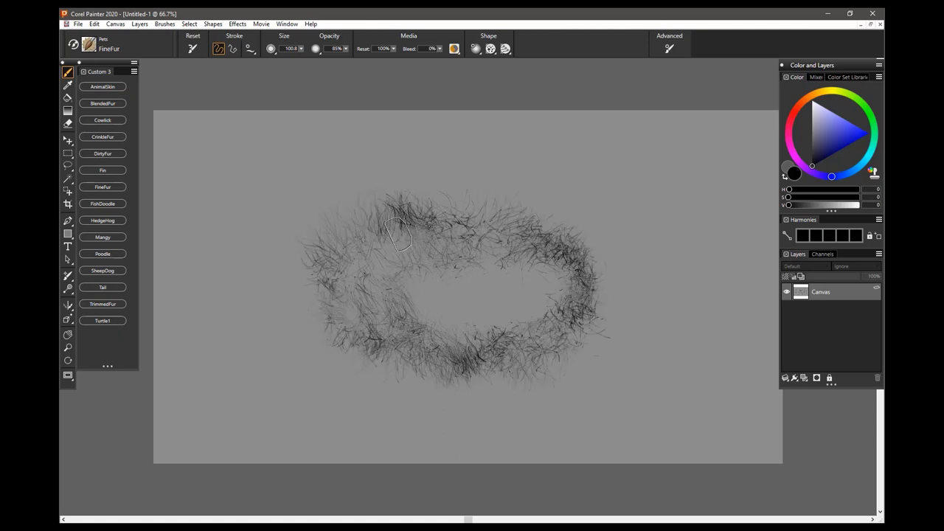
{"action": "key", "text": "ctrl+a"}
{"action": "key", "text": "Delete"}
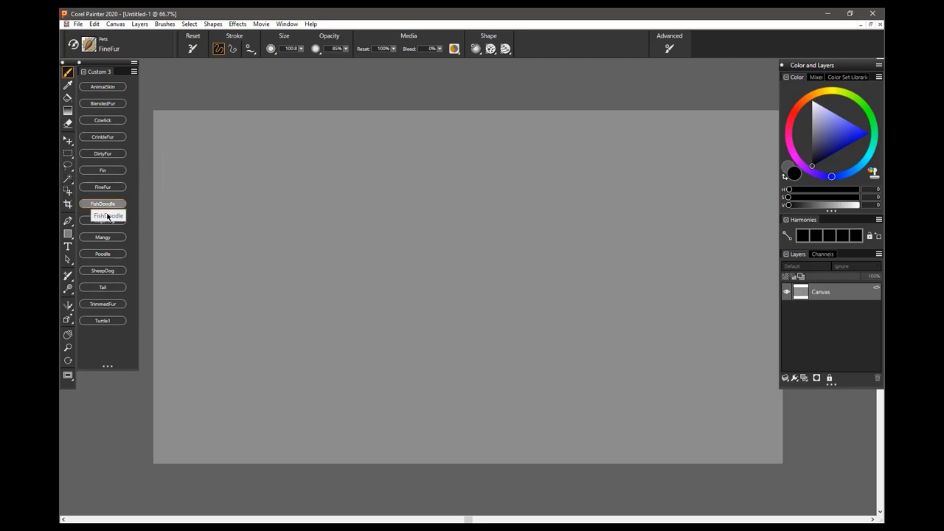
Step: With FishDoodle, sketch the fish's curved body, curling fins and lower body line
{"action": "left_click", "coordinate": [109, 205]}
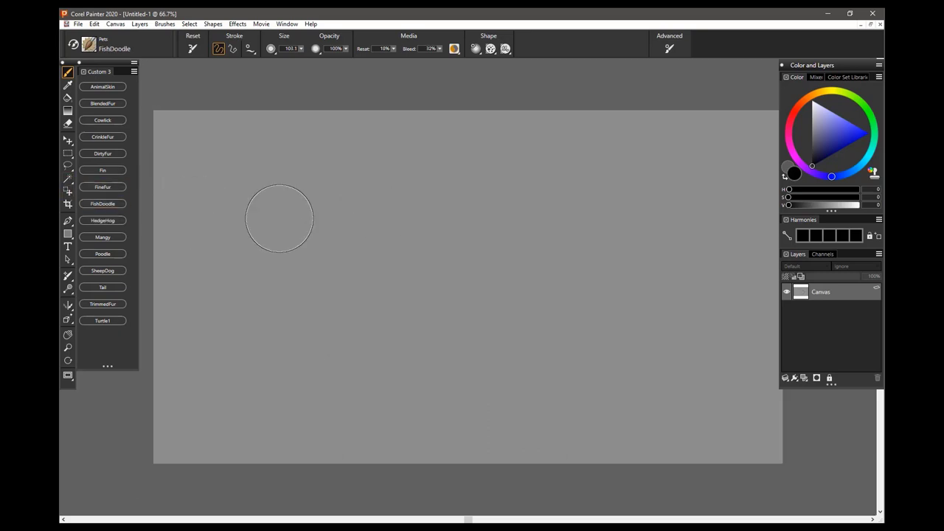
{"action": "left_click_drag", "start_coordinate": [562, 210], "coordinate": [471, 254]}
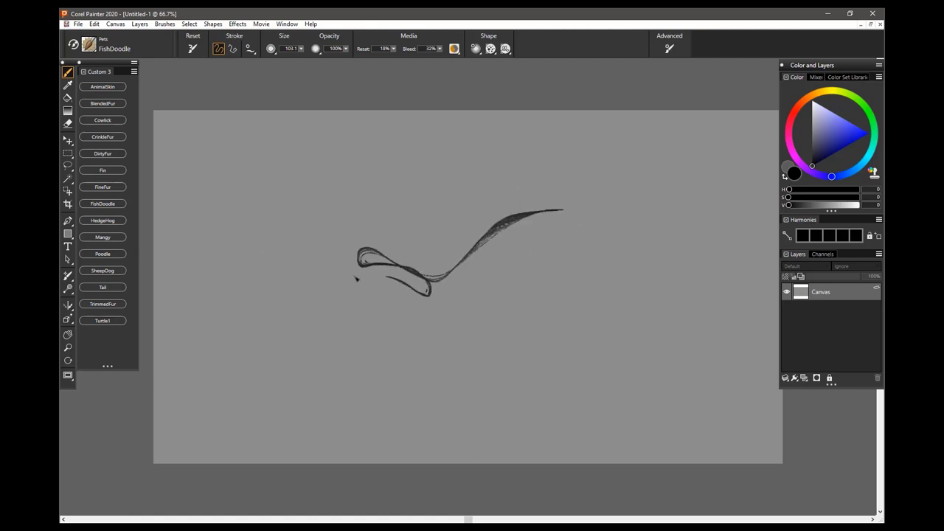
{"action": "mouse_move", "coordinate": [581, 340]}
{"action": "left_mouse_down"}
{"action": "mouse_move", "coordinate": [557, 281]}
{"action": "mouse_move", "coordinate": [507, 322]}
{"action": "left_mouse_up"}
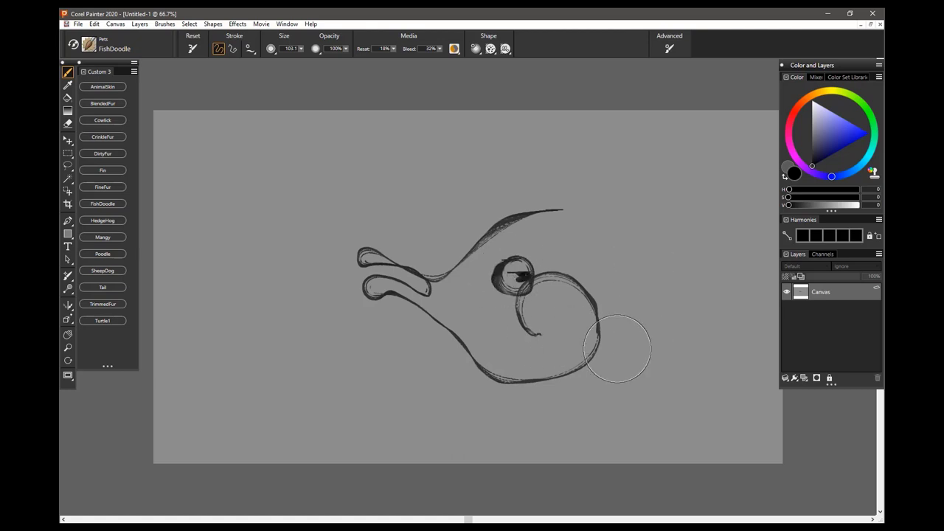
{"action": "left_click_drag", "start_coordinate": [606, 327], "coordinate": [723, 311]}
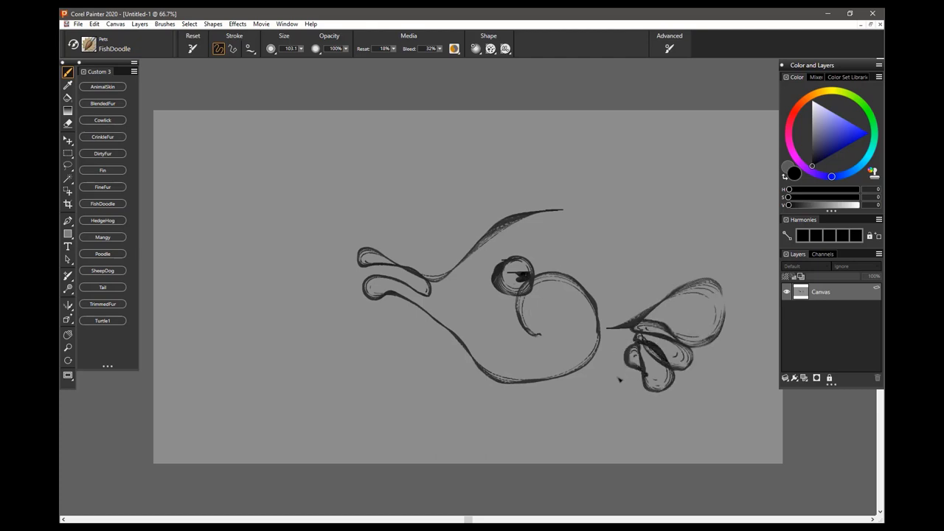
{"action": "mouse_move", "coordinate": [516, 225]}
{"action": "left_mouse_down"}
{"action": "mouse_move", "coordinate": [583, 150]}
{"action": "mouse_move", "coordinate": [607, 191]}
{"action": "left_mouse_up"}
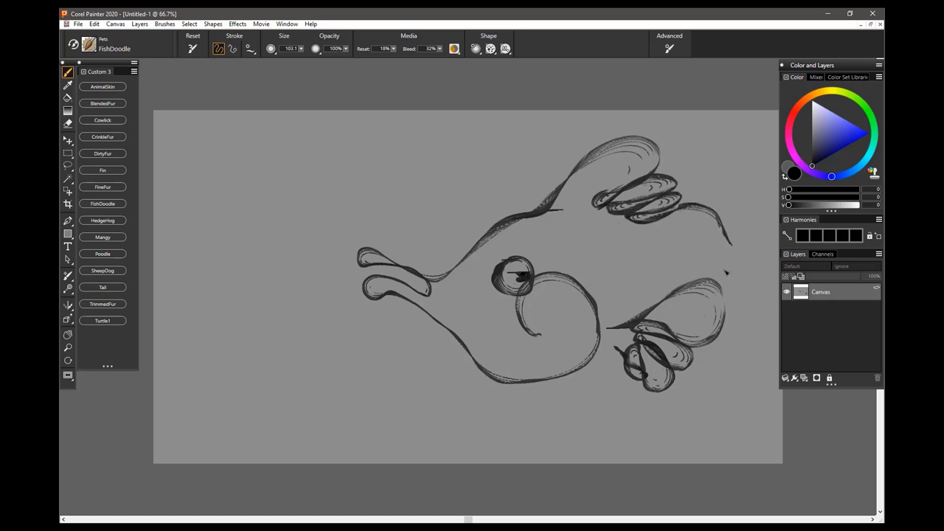
{"action": "left_click_drag", "start_coordinate": [640, 397], "coordinate": [481, 349]}
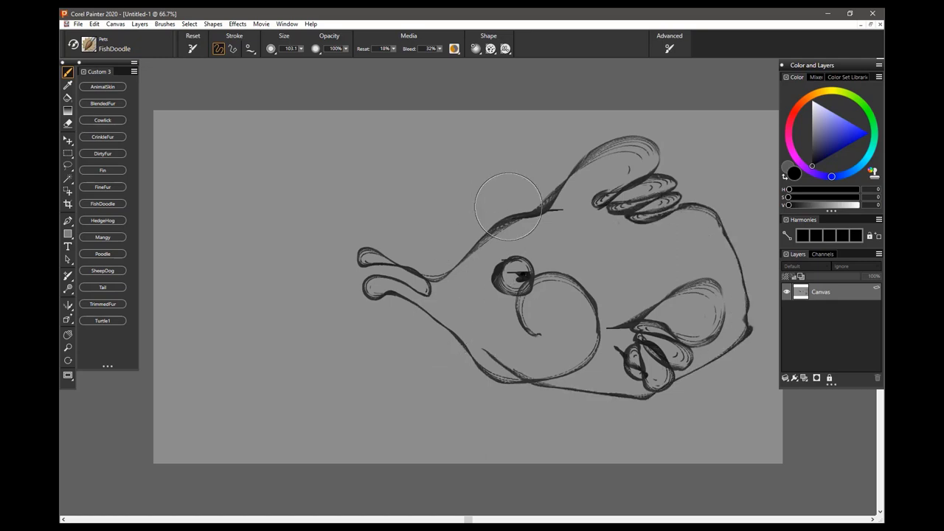
Step: Add strokes above the lip and beside the eye, shrink the brush, and clear the sketch
{"action": "left_click_drag", "start_coordinate": [481, 220], "coordinate": [343, 209]}
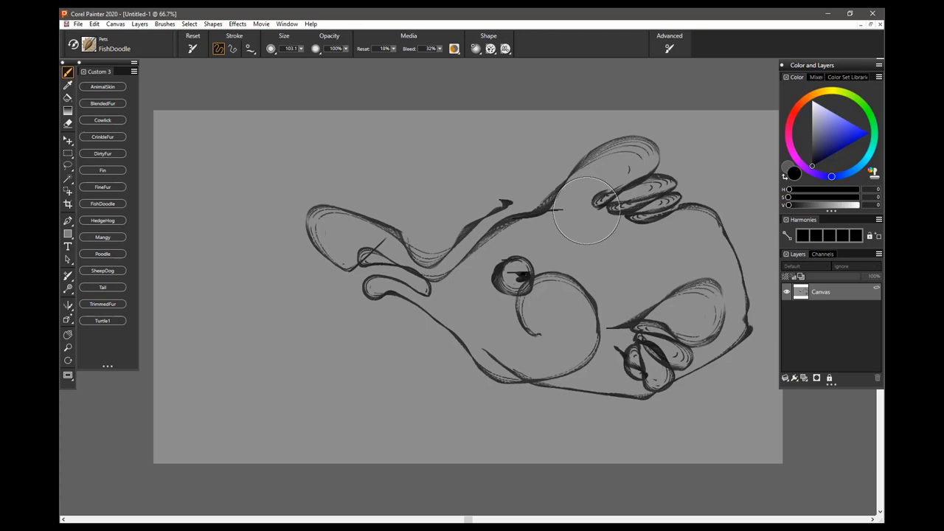
{"action": "left_click_drag", "start_coordinate": [537, 236], "coordinate": [472, 306]}
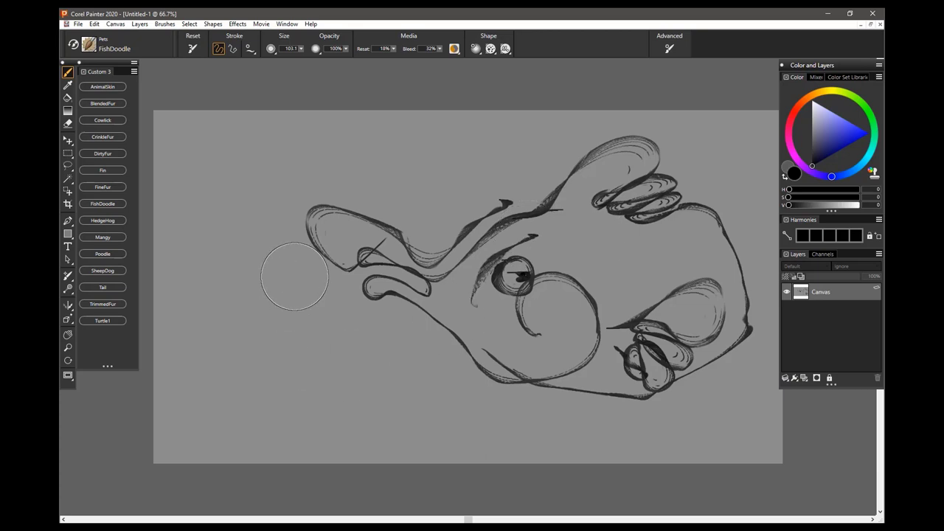
{"action": "mouse_move", "coordinate": [294, 283]}
{"action": "left_mouse_down"}
{"action": "mouse_move", "coordinate": [301, 294]}
{"action": "mouse_move", "coordinate": [311, 274]}
{"action": "left_mouse_up"}
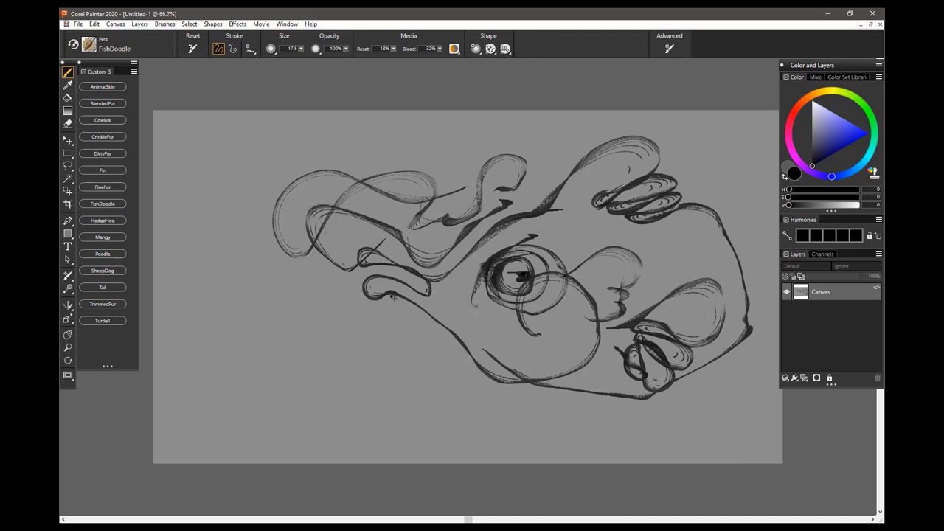
{"action": "key", "text": "Delete"}
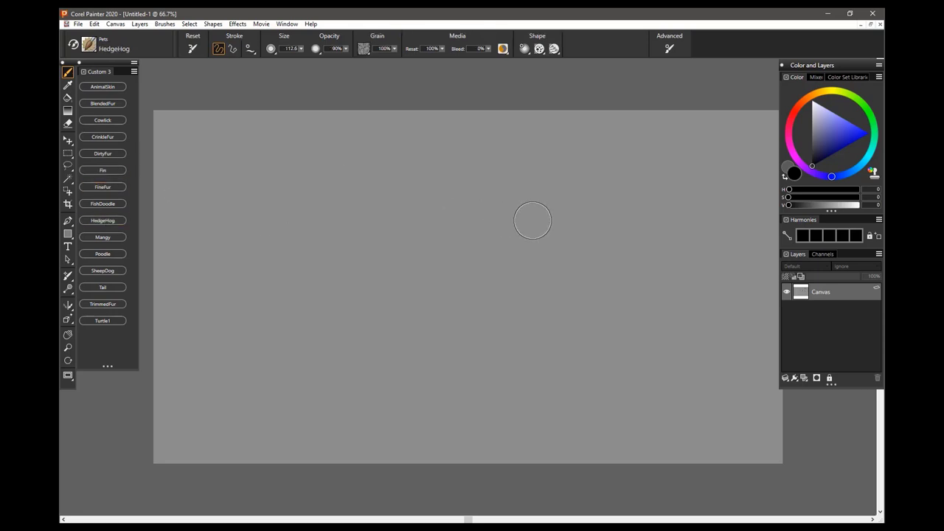
Step: Paint a looping ring of black HedgeHog fur on the canvas
{"action": "mouse_move", "coordinate": [569, 178]}
{"action": "left_mouse_down"}
{"action": "mouse_move", "coordinate": [509, 188]}
{"action": "mouse_move", "coordinate": [361, 239]}
{"action": "mouse_move", "coordinate": [358, 369]}
{"action": "mouse_move", "coordinate": [516, 365]}
{"action": "left_mouse_up"}
{"action": "mouse_move", "coordinate": [529, 332]}
{"action": "left_mouse_down"}
{"action": "mouse_move", "coordinate": [541, 217]}
{"action": "mouse_move", "coordinate": [378, 151]}
{"action": "mouse_move", "coordinate": [353, 222]}
{"action": "mouse_move", "coordinate": [345, 354]}
{"action": "mouse_move", "coordinate": [433, 425]}
{"action": "mouse_move", "coordinate": [500, 398]}
{"action": "mouse_move", "coordinate": [566, 303]}
{"action": "mouse_move", "coordinate": [556, 210]}
{"action": "mouse_move", "coordinate": [470, 154]}
{"action": "mouse_move", "coordinate": [345, 236]}
{"action": "mouse_move", "coordinate": [399, 371]}
{"action": "left_mouse_up"}
{"action": "mouse_move", "coordinate": [501, 395]}
{"action": "left_mouse_down"}
{"action": "mouse_move", "coordinate": [555, 324]}
{"action": "mouse_move", "coordinate": [532, 159]}
{"action": "mouse_move", "coordinate": [359, 162]}
{"action": "left_mouse_up"}
Step: Add mid grey and lighter grey HedgeHog fur along the inner ring, then clear the canvas
{"action": "left_click", "coordinate": [814, 150]}
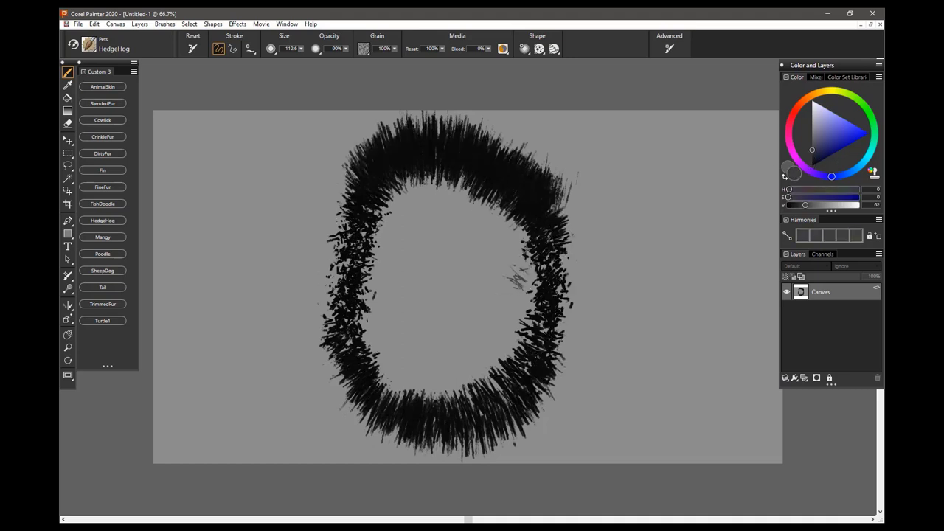
{"action": "mouse_move", "coordinate": [519, 281]}
{"action": "left_mouse_down"}
{"action": "mouse_move", "coordinate": [469, 209]}
{"action": "mouse_move", "coordinate": [400, 214]}
{"action": "mouse_move", "coordinate": [383, 228]}
{"action": "mouse_move", "coordinate": [376, 287]}
{"action": "mouse_move", "coordinate": [390, 368]}
{"action": "mouse_move", "coordinate": [505, 388]}
{"action": "mouse_move", "coordinate": [517, 369]}
{"action": "mouse_move", "coordinate": [523, 324]}
{"action": "mouse_move", "coordinate": [408, 199]}
{"action": "mouse_move", "coordinate": [436, 179]}
{"action": "mouse_move", "coordinate": [490, 177]}
{"action": "mouse_move", "coordinate": [443, 170]}
{"action": "left_mouse_up"}
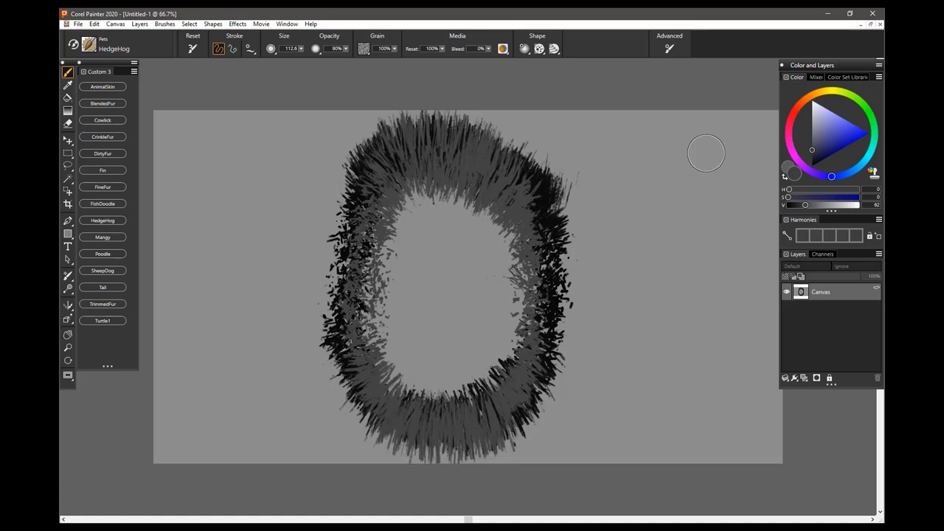
{"action": "left_click", "coordinate": [813, 139]}
{"action": "mouse_move", "coordinate": [520, 229]}
{"action": "left_mouse_down"}
{"action": "mouse_move", "coordinate": [451, 209]}
{"action": "mouse_move", "coordinate": [418, 224]}
{"action": "mouse_move", "coordinate": [400, 261]}
{"action": "mouse_move", "coordinate": [399, 353]}
{"action": "mouse_move", "coordinate": [500, 234]}
{"action": "mouse_move", "coordinate": [425, 236]}
{"action": "mouse_move", "coordinate": [410, 295]}
{"action": "mouse_move", "coordinate": [438, 374]}
{"action": "mouse_move", "coordinate": [540, 274]}
{"action": "mouse_move", "coordinate": [522, 297]}
{"action": "mouse_move", "coordinate": [445, 216]}
{"action": "mouse_move", "coordinate": [401, 273]}
{"action": "left_mouse_up"}
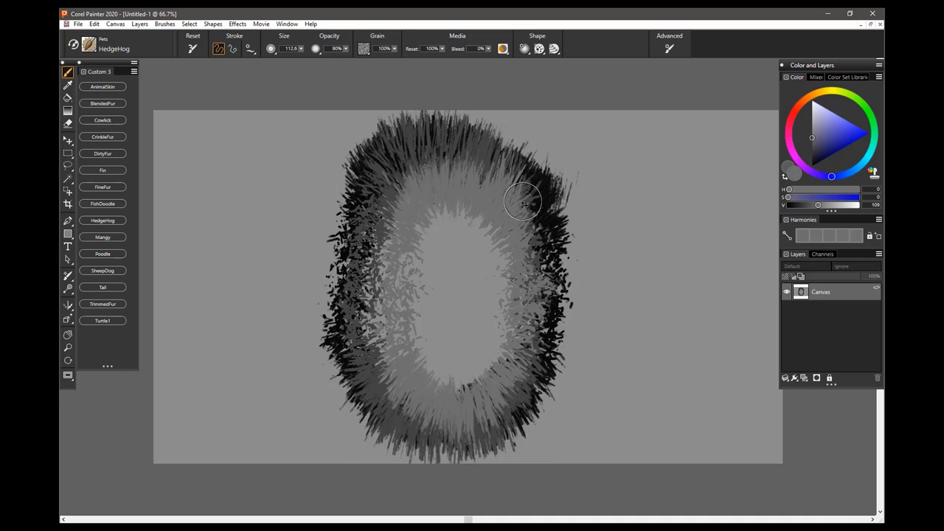
{"action": "key", "text": "Delete"}
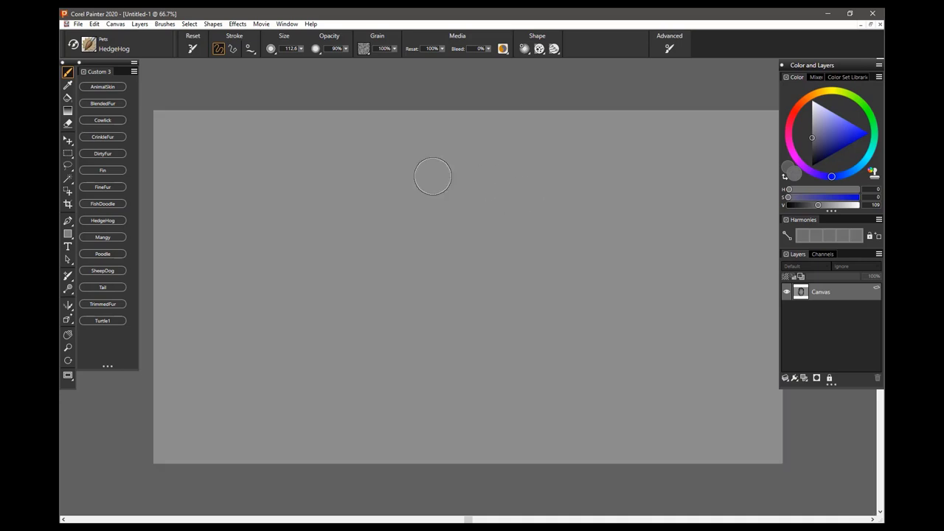
Step: Select the Mangy brush and paint a faint test stroke, then a black curling stroke
{"action": "left_click", "coordinate": [103, 237]}
{"action": "mouse_move", "coordinate": [640, 198]}
{"action": "left_mouse_down"}
{"action": "mouse_move", "coordinate": [609, 223]}
{"action": "mouse_move", "coordinate": [523, 240]}
{"action": "mouse_move", "coordinate": [392, 180]}
{"action": "mouse_move", "coordinate": [316, 225]}
{"action": "left_mouse_up"}
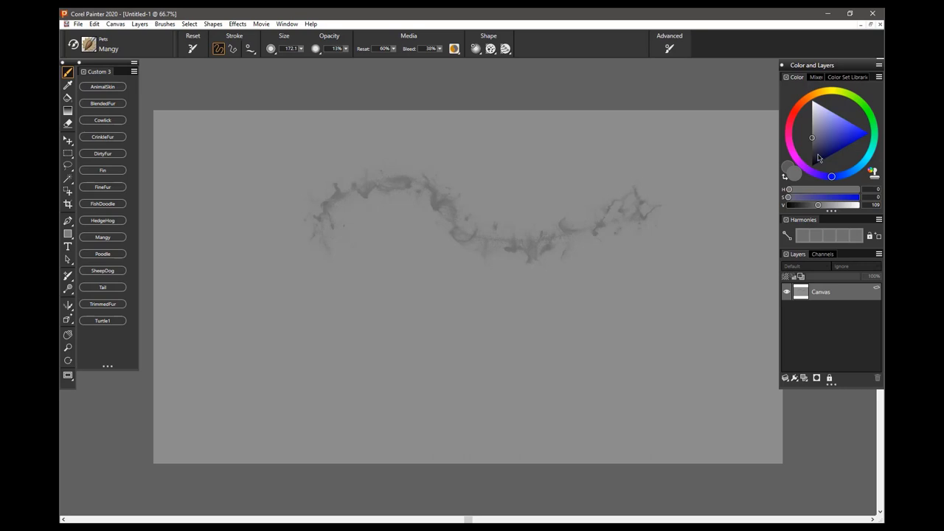
{"action": "left_click", "coordinate": [812, 164]}
{"action": "mouse_move", "coordinate": [675, 196]}
{"action": "left_mouse_down"}
{"action": "mouse_move", "coordinate": [506, 257]}
{"action": "mouse_move", "coordinate": [336, 200]}
{"action": "mouse_move", "coordinate": [332, 347]}
{"action": "mouse_move", "coordinate": [382, 285]}
{"action": "mouse_move", "coordinate": [567, 249]}
{"action": "mouse_move", "coordinate": [678, 250]}
{"action": "mouse_move", "coordinate": [499, 367]}
{"action": "mouse_move", "coordinate": [420, 258]}
{"action": "mouse_move", "coordinate": [332, 295]}
{"action": "mouse_move", "coordinate": [309, 196]}
{"action": "mouse_move", "coordinate": [582, 222]}
{"action": "mouse_move", "coordinate": [509, 288]}
{"action": "mouse_move", "coordinate": [428, 195]}
{"action": "mouse_move", "coordinate": [251, 332]}
{"action": "mouse_move", "coordinate": [487, 399]}
{"action": "mouse_move", "coordinate": [457, 325]}
{"action": "mouse_move", "coordinate": [516, 222]}
{"action": "mouse_move", "coordinate": [657, 258]}
{"action": "mouse_move", "coordinate": [442, 310]}
{"action": "mouse_move", "coordinate": [354, 251]}
{"action": "mouse_move", "coordinate": [361, 214]}
{"action": "mouse_move", "coordinate": [288, 318]}
{"action": "mouse_move", "coordinate": [347, 210]}
{"action": "mouse_move", "coordinate": [369, 332]}
{"action": "mouse_move", "coordinate": [553, 288]}
{"action": "mouse_move", "coordinate": [663, 221]}
{"action": "mouse_move", "coordinate": [465, 170]}
{"action": "mouse_move", "coordinate": [273, 214]}
{"action": "mouse_move", "coordinate": [244, 339]}
{"action": "mouse_move", "coordinate": [435, 398]}
{"action": "mouse_move", "coordinate": [642, 284]}
{"action": "mouse_move", "coordinate": [524, 346]}
{"action": "mouse_move", "coordinate": [501, 325]}
{"action": "mouse_move", "coordinate": [706, 248]}
{"action": "mouse_move", "coordinate": [612, 338]}
{"action": "mouse_move", "coordinate": [428, 376]}
{"action": "mouse_move", "coordinate": [258, 302]}
{"action": "mouse_move", "coordinate": [384, 144]}
{"action": "mouse_move", "coordinate": [646, 152]}
{"action": "mouse_move", "coordinate": [727, 240]}
{"action": "mouse_move", "coordinate": [546, 244]}
{"action": "mouse_move", "coordinate": [531, 191]}
{"action": "mouse_move", "coordinate": [551, 219]}
{"action": "left_mouse_up"}
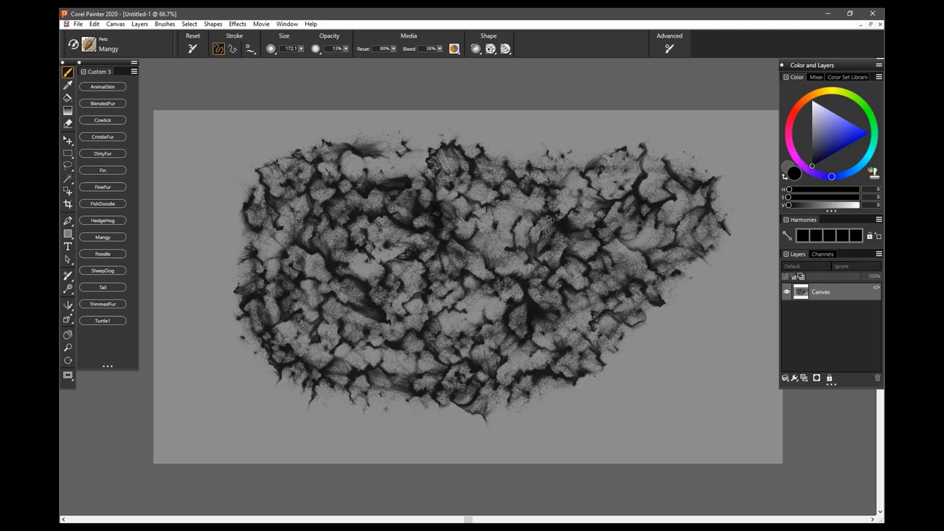
Step: Clear the canvas, paint a looping black Mangy fur stroke, then undo it
{"action": "key", "text": "Delete"}
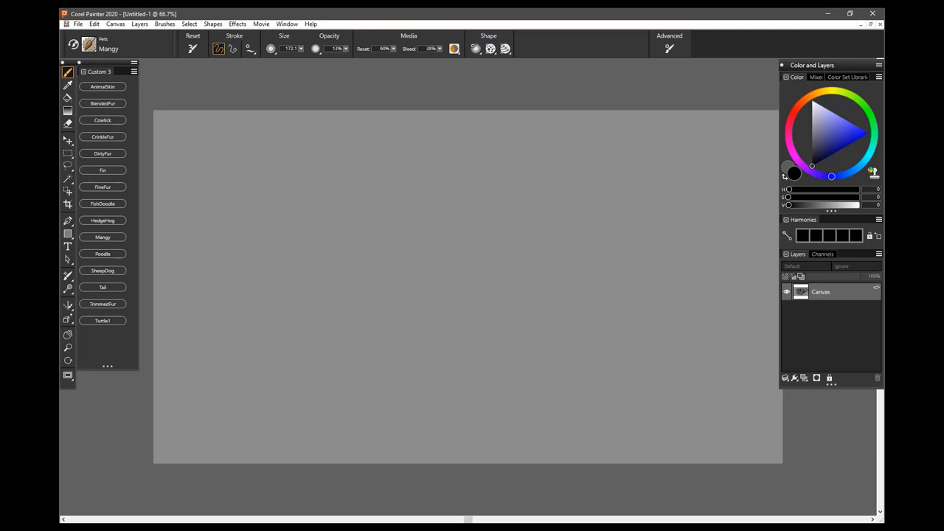
{"action": "mouse_move", "coordinate": [612, 203]}
{"action": "left_mouse_down"}
{"action": "mouse_move", "coordinate": [570, 228]}
{"action": "mouse_move", "coordinate": [387, 208]}
{"action": "mouse_move", "coordinate": [306, 232]}
{"action": "mouse_move", "coordinate": [311, 343]}
{"action": "mouse_move", "coordinate": [363, 338]}
{"action": "mouse_move", "coordinate": [413, 254]}
{"action": "mouse_move", "coordinate": [563, 268]}
{"action": "mouse_move", "coordinate": [490, 254]}
{"action": "mouse_move", "coordinate": [407, 310]}
{"action": "mouse_move", "coordinate": [398, 366]}
{"action": "mouse_move", "coordinate": [465, 311]}
{"action": "mouse_move", "coordinate": [635, 265]}
{"action": "mouse_move", "coordinate": [652, 205]}
{"action": "mouse_move", "coordinate": [642, 177]}
{"action": "mouse_move", "coordinate": [341, 191]}
{"action": "mouse_move", "coordinate": [252, 295]}
{"action": "mouse_move", "coordinate": [352, 384]}
{"action": "mouse_move", "coordinate": [406, 394]}
{"action": "mouse_move", "coordinate": [519, 293]}
{"action": "mouse_move", "coordinate": [572, 310]}
{"action": "mouse_move", "coordinate": [518, 193]}
{"action": "left_mouse_up"}
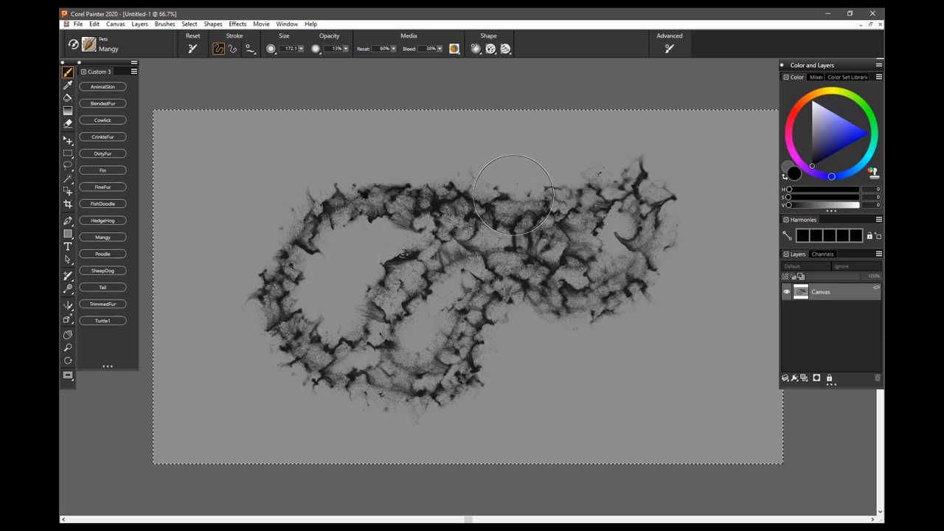
{"action": "key", "text": "ctrl+z"}
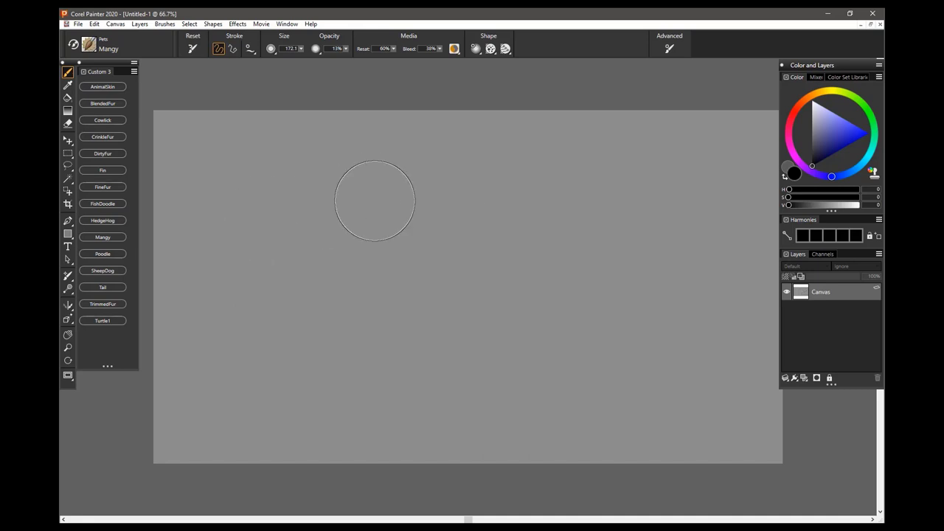
Step: Paint a dark round Poodle-fur head with two ear patches
{"action": "left_click", "coordinate": [109, 253]}
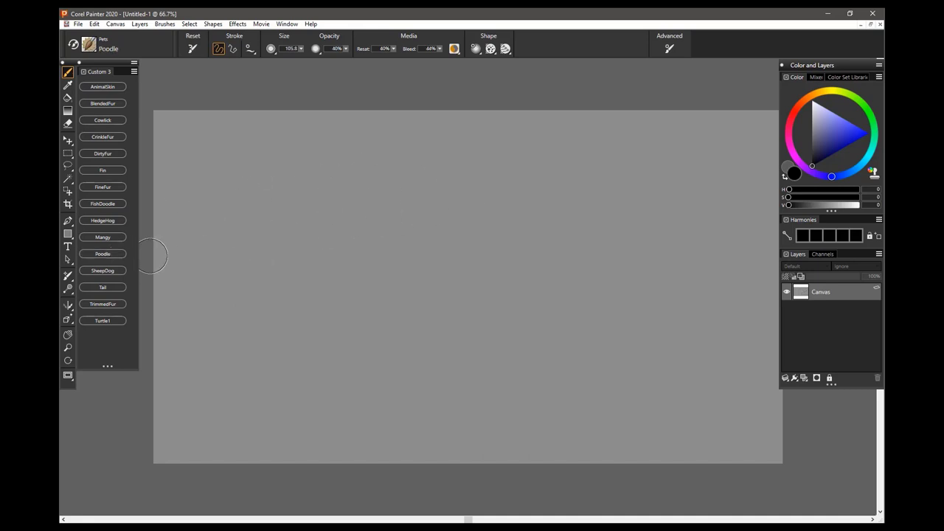
{"action": "mouse_move", "coordinate": [562, 228]}
{"action": "left_mouse_down"}
{"action": "mouse_move", "coordinate": [511, 202]}
{"action": "mouse_move", "coordinate": [416, 276]}
{"action": "mouse_move", "coordinate": [437, 330]}
{"action": "mouse_move", "coordinate": [538, 340]}
{"action": "mouse_move", "coordinate": [582, 289]}
{"action": "mouse_move", "coordinate": [527, 222]}
{"action": "mouse_move", "coordinate": [452, 238]}
{"action": "mouse_move", "coordinate": [510, 320]}
{"action": "mouse_move", "coordinate": [565, 261]}
{"action": "mouse_move", "coordinate": [452, 279]}
{"action": "mouse_move", "coordinate": [529, 301]}
{"action": "mouse_move", "coordinate": [460, 277]}
{"action": "mouse_move", "coordinate": [518, 261]}
{"action": "mouse_move", "coordinate": [498, 269]}
{"action": "left_mouse_up"}
{"action": "mouse_move", "coordinate": [492, 226]}
{"action": "left_mouse_down"}
{"action": "mouse_move", "coordinate": [441, 313]}
{"action": "mouse_move", "coordinate": [500, 337]}
{"action": "mouse_move", "coordinate": [575, 301]}
{"action": "mouse_move", "coordinate": [527, 232]}
{"action": "mouse_move", "coordinate": [462, 306]}
{"action": "mouse_move", "coordinate": [538, 295]}
{"action": "left_mouse_up"}
{"action": "mouse_move", "coordinate": [373, 203]}
{"action": "left_mouse_down"}
{"action": "mouse_move", "coordinate": [342, 256]}
{"action": "mouse_move", "coordinate": [325, 236]}
{"action": "mouse_move", "coordinate": [343, 226]}
{"action": "left_mouse_up"}
{"action": "mouse_move", "coordinate": [415, 169]}
{"action": "left_mouse_down"}
{"action": "mouse_move", "coordinate": [401, 190]}
{"action": "mouse_move", "coordinate": [412, 191]}
{"action": "left_mouse_up"}
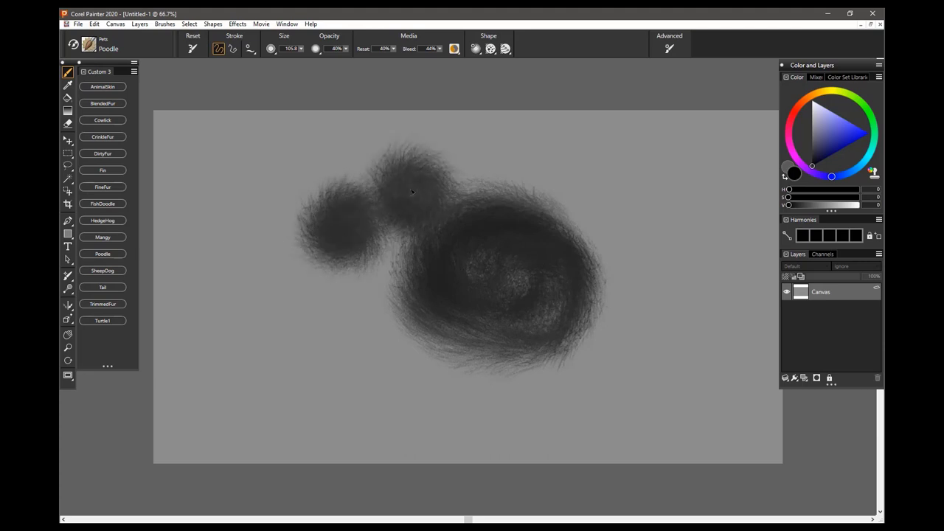
{"action": "mouse_move", "coordinate": [568, 203]}
{"action": "left_mouse_down"}
{"action": "mouse_move", "coordinate": [588, 226]}
{"action": "mouse_move", "coordinate": [605, 188]}
{"action": "mouse_move", "coordinate": [591, 210]}
{"action": "left_mouse_up"}
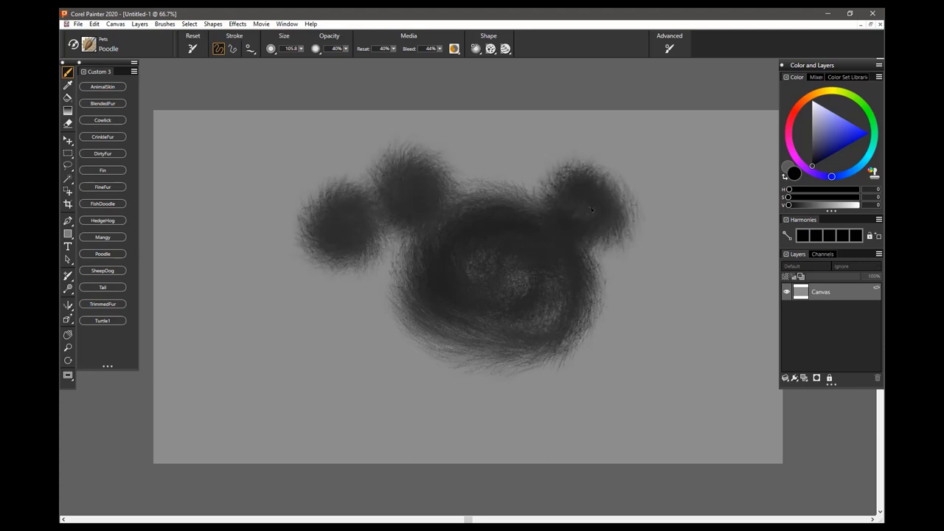
Step: Soften the head's centre by alternating light grey and black fur strokes
{"action": "left_click", "coordinate": [818, 114]}
{"action": "mouse_move", "coordinate": [520, 275]}
{"action": "left_mouse_down"}
{"action": "mouse_move", "coordinate": [516, 258]}
{"action": "mouse_move", "coordinate": [486, 288]}
{"action": "mouse_move", "coordinate": [516, 309]}
{"action": "left_mouse_up"}
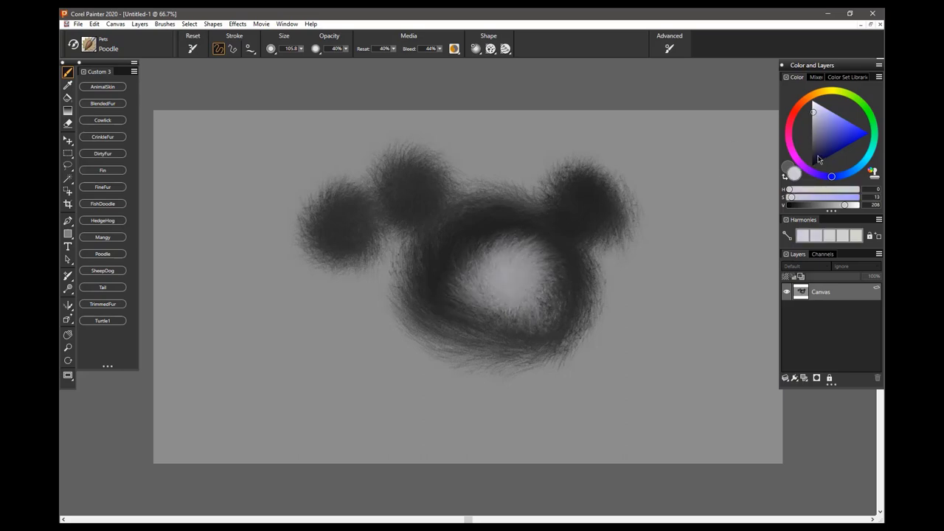
{"action": "left_click", "coordinate": [815, 162]}
{"action": "mouse_move", "coordinate": [546, 217]}
{"action": "left_mouse_down"}
{"action": "mouse_move", "coordinate": [509, 258]}
{"action": "mouse_move", "coordinate": [518, 240]}
{"action": "left_mouse_up"}
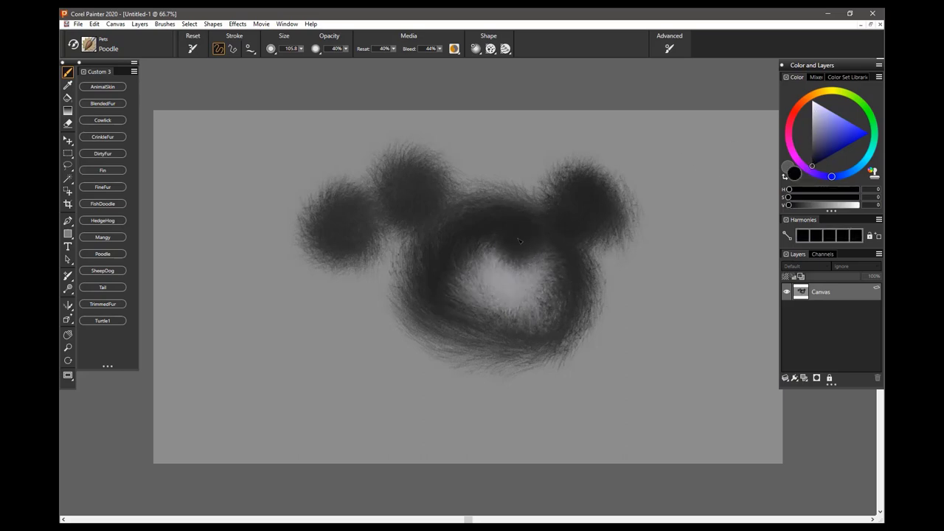
{"action": "left_click", "coordinate": [815, 118]}
{"action": "left_click", "coordinate": [812, 115]}
{"action": "left_click_drag", "start_coordinate": [480, 232], "coordinate": [488, 234]}
{"action": "mouse_move", "coordinate": [559, 250]}
{"action": "left_mouse_down"}
{"action": "mouse_move", "coordinate": [553, 258]}
{"action": "mouse_move", "coordinate": [542, 239]}
{"action": "left_mouse_up"}
{"action": "left_click", "coordinate": [812, 159]}
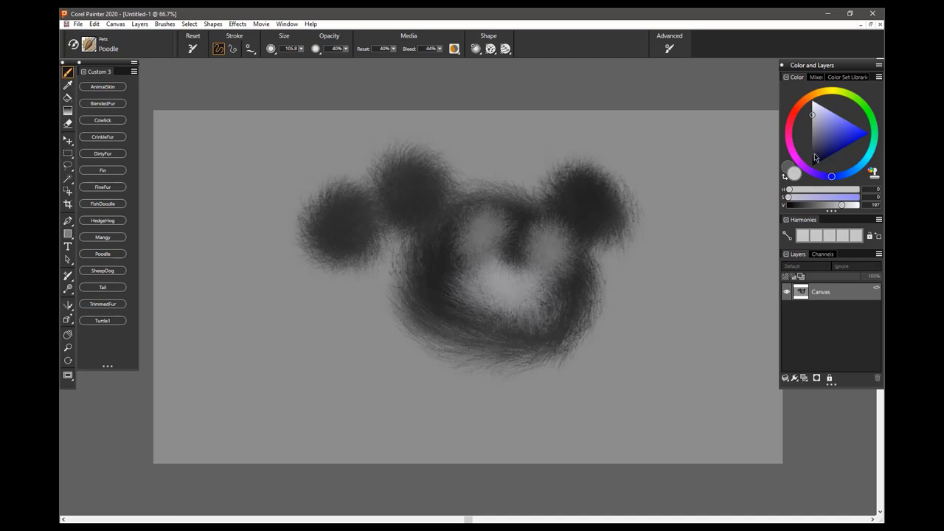
{"action": "left_click_drag", "start_coordinate": [489, 226], "coordinate": [557, 255]}
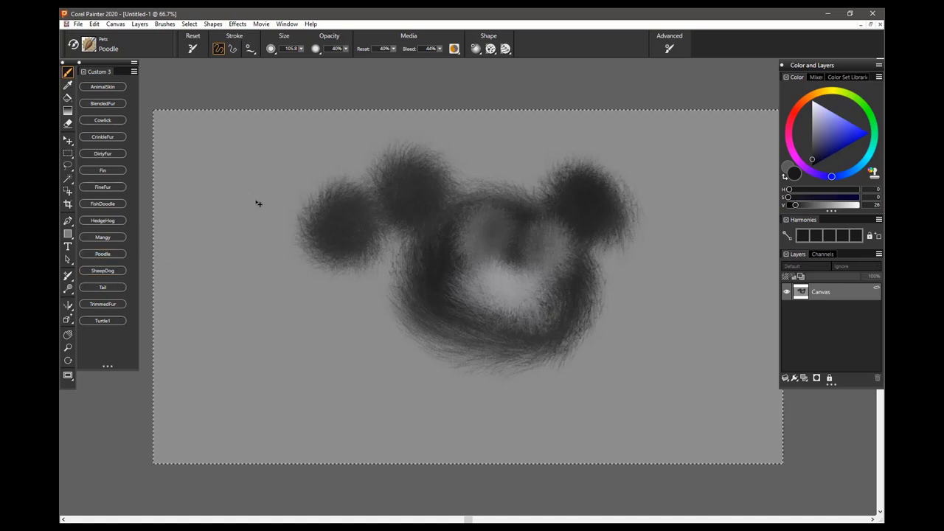
Step: Clear the Poodle painting, paint five shaggy SheepDog fur strokes, then delete them
{"action": "key", "text": "Delete"}
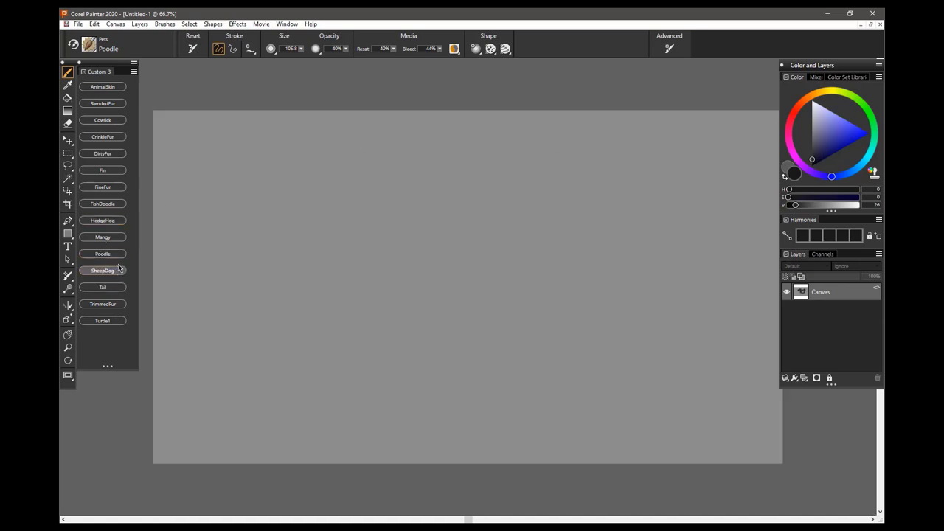
{"action": "left_click", "coordinate": [118, 270]}
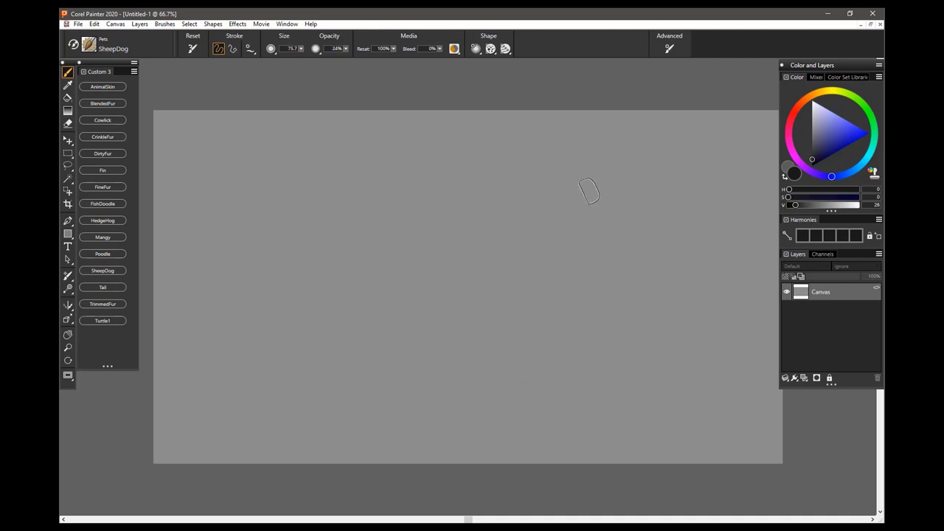
{"action": "mouse_move", "coordinate": [572, 193]}
{"action": "left_mouse_down"}
{"action": "mouse_move", "coordinate": [547, 225]}
{"action": "mouse_move", "coordinate": [454, 224]}
{"action": "mouse_move", "coordinate": [400, 197]}
{"action": "mouse_move", "coordinate": [303, 194]}
{"action": "mouse_move", "coordinate": [272, 226]}
{"action": "mouse_move", "coordinate": [260, 293]}
{"action": "mouse_move", "coordinate": [280, 329]}
{"action": "mouse_move", "coordinate": [362, 337]}
{"action": "mouse_move", "coordinate": [412, 310]}
{"action": "mouse_move", "coordinate": [423, 251]}
{"action": "mouse_move", "coordinate": [402, 218]}
{"action": "mouse_move", "coordinate": [346, 212]}
{"action": "mouse_move", "coordinate": [311, 224]}
{"action": "mouse_move", "coordinate": [301, 266]}
{"action": "mouse_move", "coordinate": [303, 335]}
{"action": "mouse_move", "coordinate": [337, 348]}
{"action": "mouse_move", "coordinate": [390, 343]}
{"action": "mouse_move", "coordinate": [412, 323]}
{"action": "mouse_move", "coordinate": [420, 271]}
{"action": "mouse_move", "coordinate": [418, 228]}
{"action": "mouse_move", "coordinate": [391, 205]}
{"action": "mouse_move", "coordinate": [364, 197]}
{"action": "mouse_move", "coordinate": [271, 207]}
{"action": "mouse_move", "coordinate": [262, 227]}
{"action": "mouse_move", "coordinate": [277, 261]}
{"action": "mouse_move", "coordinate": [277, 327]}
{"action": "mouse_move", "coordinate": [294, 348]}
{"action": "mouse_move", "coordinate": [384, 359]}
{"action": "mouse_move", "coordinate": [379, 327]}
{"action": "mouse_move", "coordinate": [401, 296]}
{"action": "mouse_move", "coordinate": [396, 221]}
{"action": "mouse_move", "coordinate": [353, 210]}
{"action": "mouse_move", "coordinate": [315, 224]}
{"action": "mouse_move", "coordinate": [333, 255]}
{"action": "mouse_move", "coordinate": [313, 318]}
{"action": "mouse_move", "coordinate": [354, 324]}
{"action": "mouse_move", "coordinate": [382, 303]}
{"action": "mouse_move", "coordinate": [366, 218]}
{"action": "mouse_move", "coordinate": [333, 252]}
{"action": "mouse_move", "coordinate": [348, 269]}
{"action": "mouse_move", "coordinate": [335, 308]}
{"action": "mouse_move", "coordinate": [413, 261]}
{"action": "mouse_move", "coordinate": [436, 327]}
{"action": "mouse_move", "coordinate": [465, 339]}
{"action": "mouse_move", "coordinate": [522, 293]}
{"action": "mouse_move", "coordinate": [564, 285]}
{"action": "mouse_move", "coordinate": [578, 270]}
{"action": "mouse_move", "coordinate": [568, 226]}
{"action": "mouse_move", "coordinate": [518, 262]}
{"action": "mouse_move", "coordinate": [523, 308]}
{"action": "mouse_move", "coordinate": [612, 373]}
{"action": "mouse_move", "coordinate": [587, 325]}
{"action": "mouse_move", "coordinate": [586, 242]}
{"action": "left_mouse_up"}
{"action": "mouse_move", "coordinate": [284, 251]}
{"action": "left_mouse_down"}
{"action": "mouse_move", "coordinate": [253, 299]}
{"action": "mouse_move", "coordinate": [255, 346]}
{"action": "left_mouse_up"}
{"action": "mouse_move", "coordinate": [607, 341]}
{"action": "left_mouse_down"}
{"action": "mouse_move", "coordinate": [554, 414]}
{"action": "mouse_move", "coordinate": [612, 348]}
{"action": "left_mouse_up"}
{"action": "mouse_move", "coordinate": [389, 294]}
{"action": "left_mouse_down"}
{"action": "mouse_move", "coordinate": [381, 416]}
{"action": "mouse_move", "coordinate": [413, 369]}
{"action": "mouse_move", "coordinate": [404, 347]}
{"action": "left_mouse_up"}
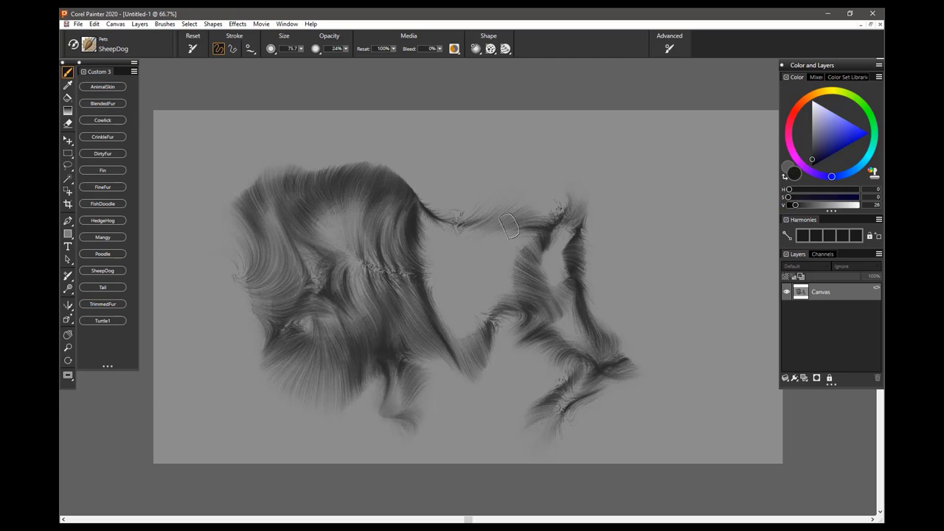
{"action": "mouse_move", "coordinate": [422, 234]}
{"action": "left_mouse_down"}
{"action": "mouse_move", "coordinate": [454, 340]}
{"action": "mouse_move", "coordinate": [503, 316]}
{"action": "mouse_move", "coordinate": [537, 247]}
{"action": "mouse_move", "coordinate": [579, 212]}
{"action": "left_mouse_up"}
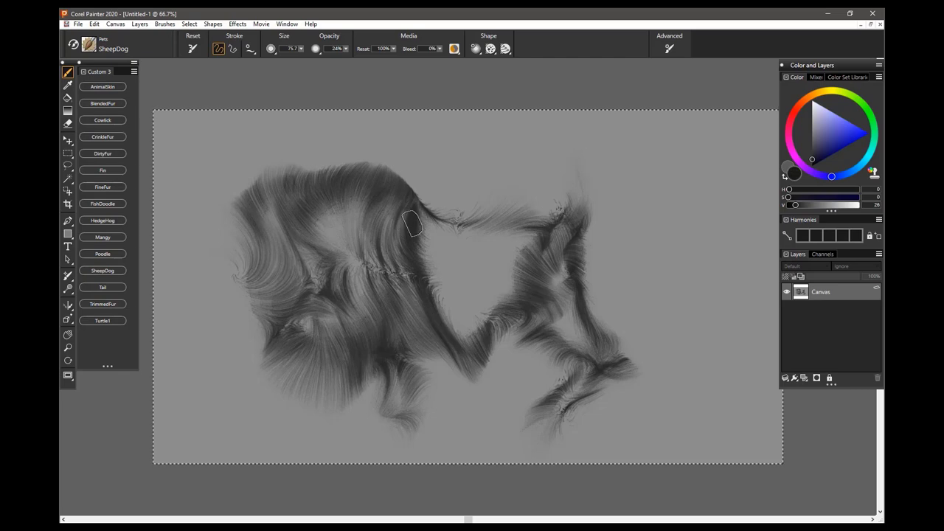
{"action": "key", "text": "Delete"}
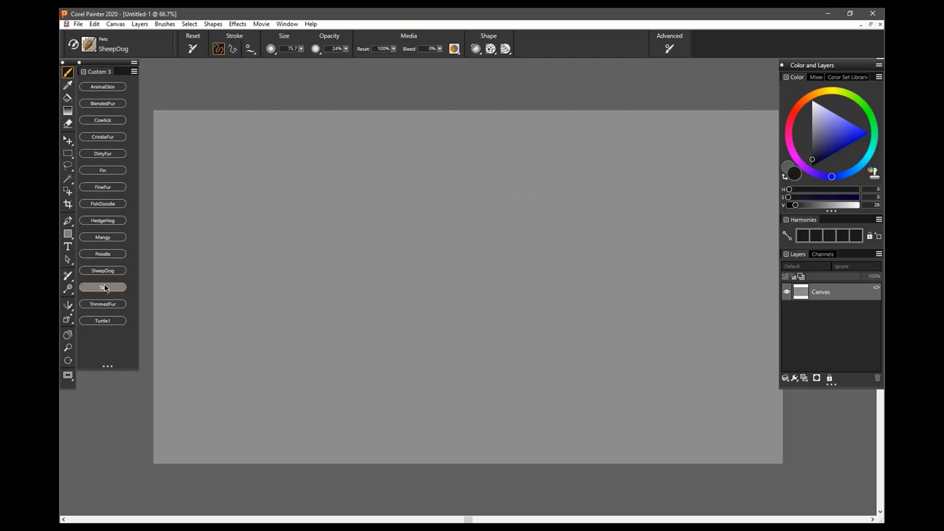
Step: With the Tail brush, paint eight curling ribbon strokes ending in loops and spirals
{"action": "left_click", "coordinate": [104, 287]}
{"action": "mouse_move", "coordinate": [272, 336]}
{"action": "left_mouse_down"}
{"action": "mouse_move", "coordinate": [332, 232]}
{"action": "mouse_move", "coordinate": [358, 211]}
{"action": "mouse_move", "coordinate": [401, 213]}
{"action": "mouse_move", "coordinate": [405, 243]}
{"action": "mouse_move", "coordinate": [425, 257]}
{"action": "mouse_move", "coordinate": [529, 281]}
{"action": "mouse_move", "coordinate": [554, 214]}
{"action": "mouse_move", "coordinate": [497, 227]}
{"action": "left_mouse_up"}
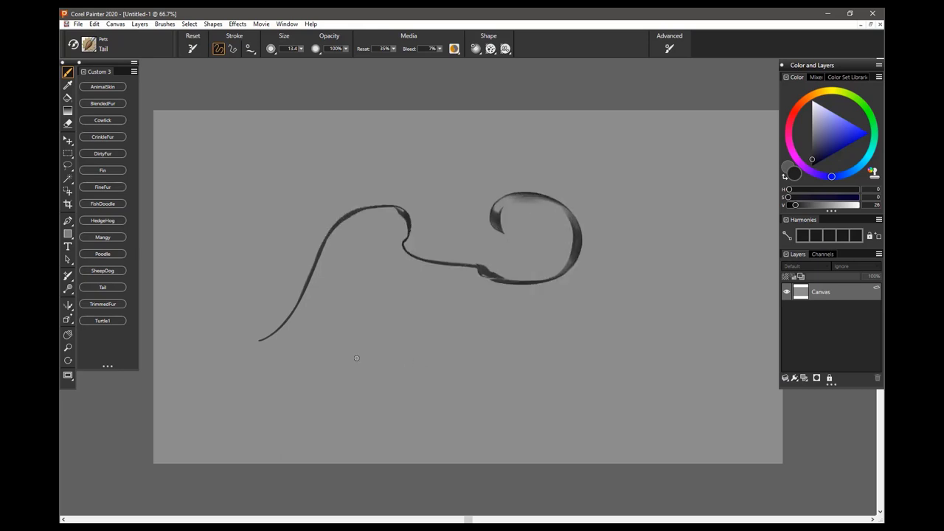
{"action": "left_click_drag", "start_coordinate": [327, 393], "coordinate": [374, 331]}
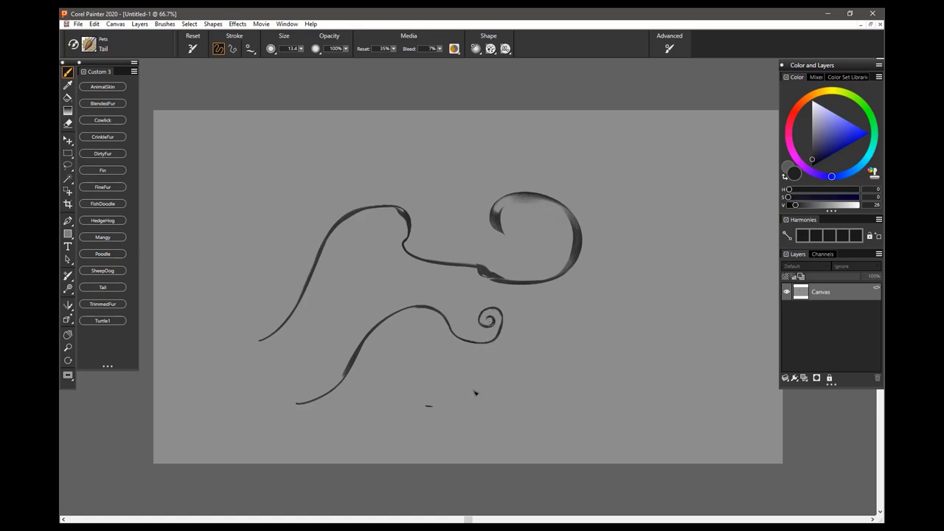
{"action": "mouse_move", "coordinate": [475, 393]}
{"action": "left_mouse_down"}
{"action": "mouse_move", "coordinate": [527, 307]}
{"action": "mouse_move", "coordinate": [623, 287]}
{"action": "mouse_move", "coordinate": [646, 331]}
{"action": "mouse_move", "coordinate": [716, 316]}
{"action": "mouse_move", "coordinate": [683, 247]}
{"action": "mouse_move", "coordinate": [653, 277]}
{"action": "mouse_move", "coordinate": [675, 276]}
{"action": "left_mouse_up"}
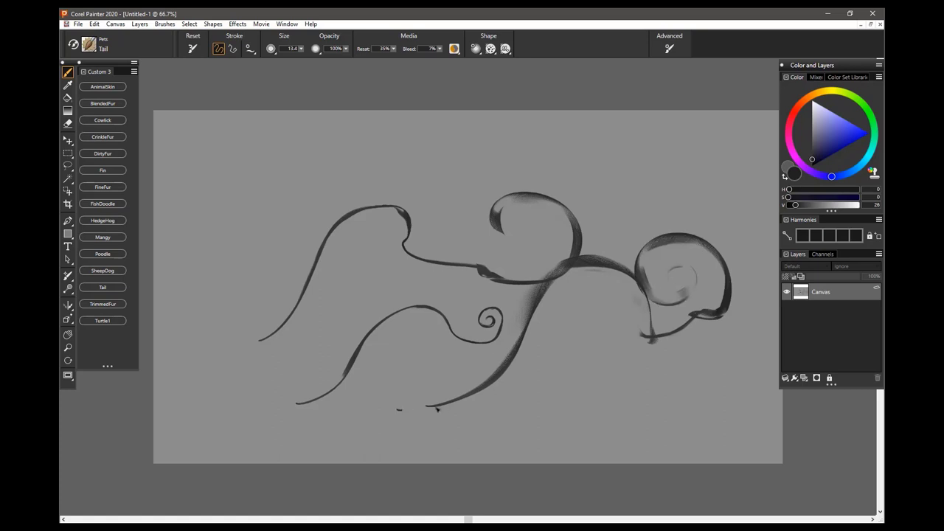
{"action": "mouse_move", "coordinate": [399, 410]}
{"action": "left_mouse_down"}
{"action": "mouse_move", "coordinate": [575, 280]}
{"action": "mouse_move", "coordinate": [574, 339]}
{"action": "mouse_move", "coordinate": [594, 323]}
{"action": "left_mouse_up"}
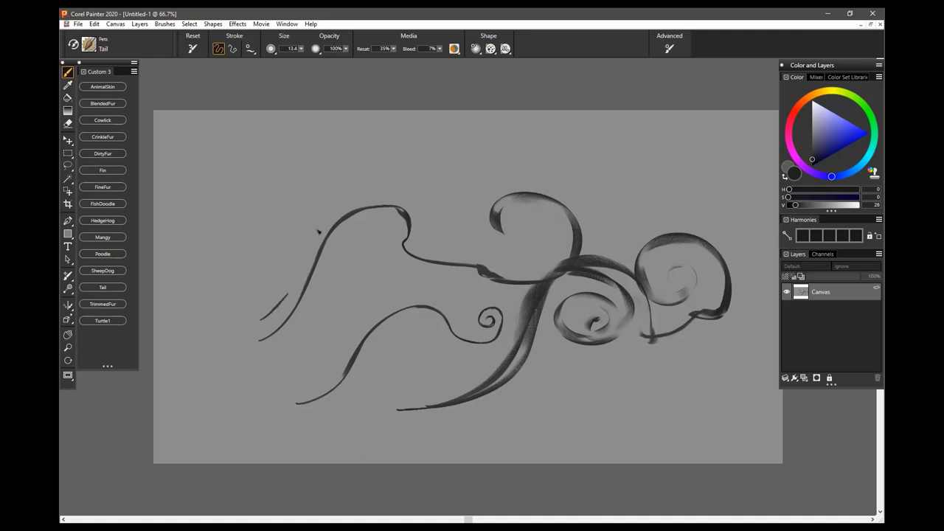
{"action": "mouse_move", "coordinate": [319, 231]}
{"action": "left_mouse_down"}
{"action": "mouse_move", "coordinate": [371, 169]}
{"action": "mouse_move", "coordinate": [435, 183]}
{"action": "left_mouse_up"}
{"action": "mouse_move", "coordinate": [327, 292]}
{"action": "left_mouse_down"}
{"action": "mouse_move", "coordinate": [414, 238]}
{"action": "mouse_move", "coordinate": [470, 171]}
{"action": "mouse_move", "coordinate": [560, 168]}
{"action": "left_mouse_up"}
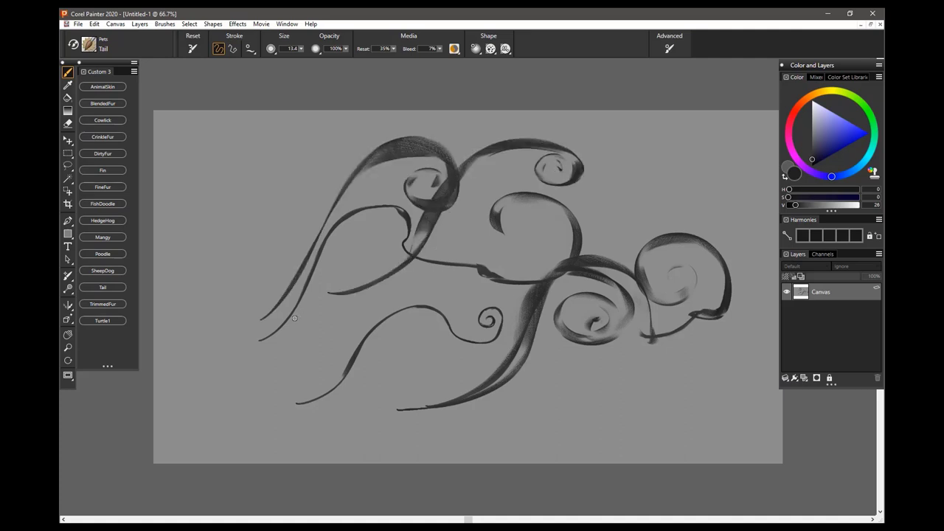
{"action": "mouse_move", "coordinate": [279, 271]}
{"action": "left_mouse_down"}
{"action": "mouse_move", "coordinate": [308, 209]}
{"action": "mouse_move", "coordinate": [275, 166]}
{"action": "mouse_move", "coordinate": [269, 201]}
{"action": "left_mouse_up"}
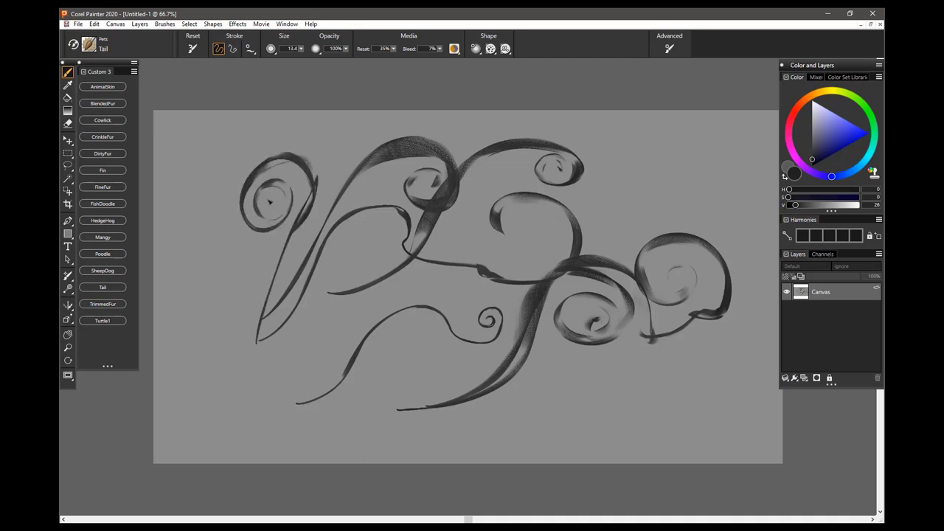
{"action": "mouse_move", "coordinate": [304, 331]}
{"action": "left_mouse_down"}
{"action": "mouse_move", "coordinate": [457, 242]}
{"action": "mouse_move", "coordinate": [460, 220]}
{"action": "left_mouse_up"}
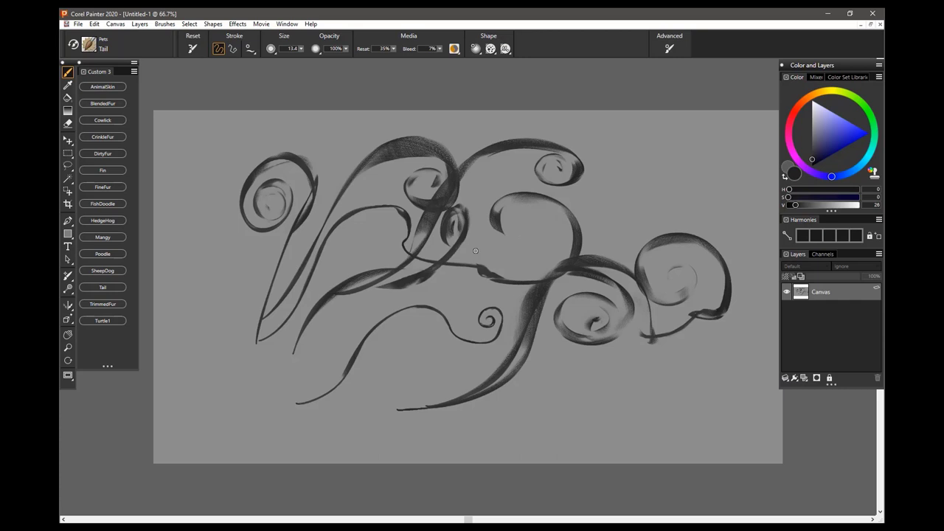
Step: Select the TrimmedFur brush and clear the Tail strokes with Select All and Delete
{"action": "left_click", "coordinate": [102, 304]}
{"action": "key", "text": "ctrl+a"}
{"action": "key", "text": "Delete"}
Step: Paint a dense oval ring of trimmed fur with extra strokes across its centre
{"action": "mouse_move", "coordinate": [584, 223]}
{"action": "left_mouse_down"}
{"action": "mouse_move", "coordinate": [472, 249]}
{"action": "mouse_move", "coordinate": [476, 270]}
{"action": "left_mouse_up"}
{"action": "mouse_move", "coordinate": [542, 266]}
{"action": "left_mouse_down"}
{"action": "mouse_move", "coordinate": [552, 249]}
{"action": "mouse_move", "coordinate": [465, 276]}
{"action": "mouse_move", "coordinate": [472, 280]}
{"action": "mouse_move", "coordinate": [361, 283]}
{"action": "mouse_move", "coordinate": [317, 320]}
{"action": "mouse_move", "coordinate": [336, 345]}
{"action": "mouse_move", "coordinate": [514, 324]}
{"action": "mouse_move", "coordinate": [548, 257]}
{"action": "mouse_move", "coordinate": [375, 268]}
{"action": "mouse_move", "coordinate": [332, 354]}
{"action": "mouse_move", "coordinate": [533, 327]}
{"action": "mouse_move", "coordinate": [530, 237]}
{"action": "mouse_move", "coordinate": [341, 267]}
{"action": "mouse_move", "coordinate": [388, 352]}
{"action": "mouse_move", "coordinate": [560, 289]}
{"action": "mouse_move", "coordinate": [465, 233]}
{"action": "mouse_move", "coordinate": [312, 293]}
{"action": "mouse_move", "coordinate": [442, 342]}
{"action": "mouse_move", "coordinate": [524, 256]}
{"action": "mouse_move", "coordinate": [357, 242]}
{"action": "left_mouse_up"}
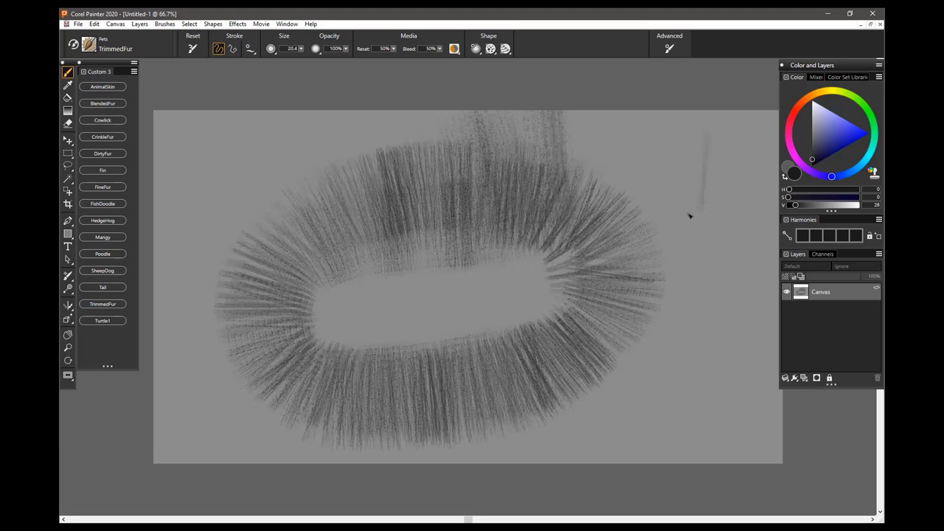
{"action": "left_click_drag", "start_coordinate": [689, 215], "coordinate": [480, 222]}
{"action": "mouse_move", "coordinate": [408, 220]}
{"action": "left_mouse_down"}
{"action": "mouse_move", "coordinate": [344, 228]}
{"action": "mouse_move", "coordinate": [293, 261]}
{"action": "mouse_move", "coordinate": [287, 299]}
{"action": "mouse_move", "coordinate": [331, 330]}
{"action": "mouse_move", "coordinate": [509, 332]}
{"action": "mouse_move", "coordinate": [618, 318]}
{"action": "mouse_move", "coordinate": [644, 267]}
{"action": "mouse_move", "coordinate": [598, 239]}
{"action": "mouse_move", "coordinate": [583, 253]}
{"action": "mouse_move", "coordinate": [605, 257]}
{"action": "mouse_move", "coordinate": [592, 260]}
{"action": "left_mouse_up"}
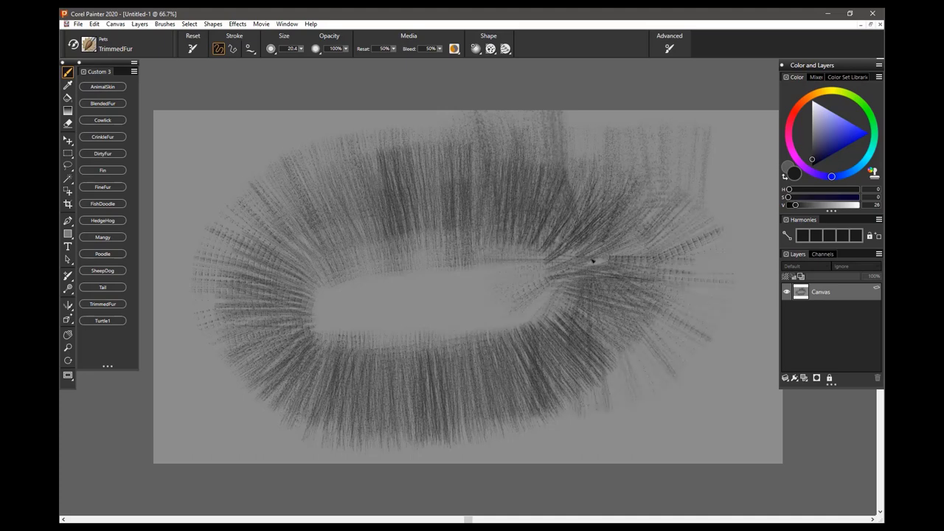
{"action": "mouse_move", "coordinate": [380, 265]}
{"action": "left_mouse_down"}
{"action": "mouse_move", "coordinate": [373, 259]}
{"action": "mouse_move", "coordinate": [359, 278]}
{"action": "mouse_move", "coordinate": [388, 272]}
{"action": "left_mouse_up"}
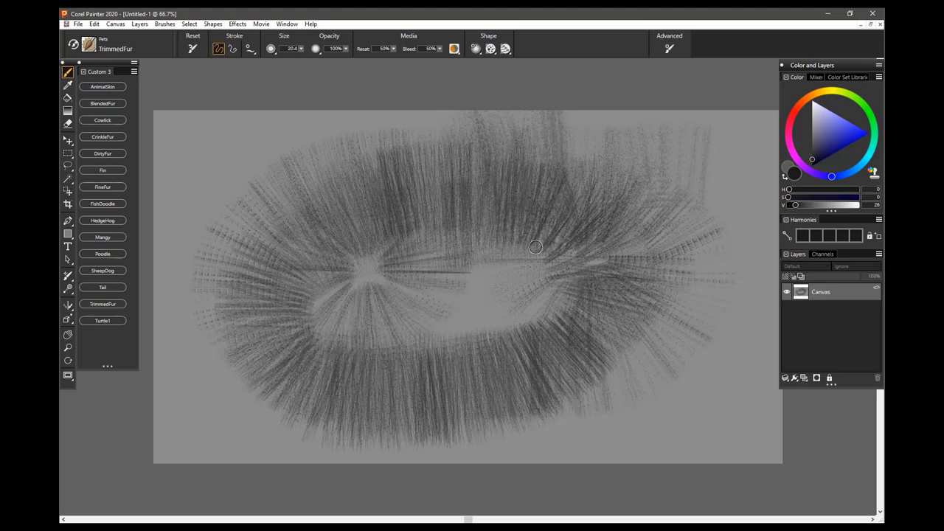
Step: Clear the canvas and paint a long black Turtle1 line across the upper canvas
{"action": "key", "text": "Delete"}
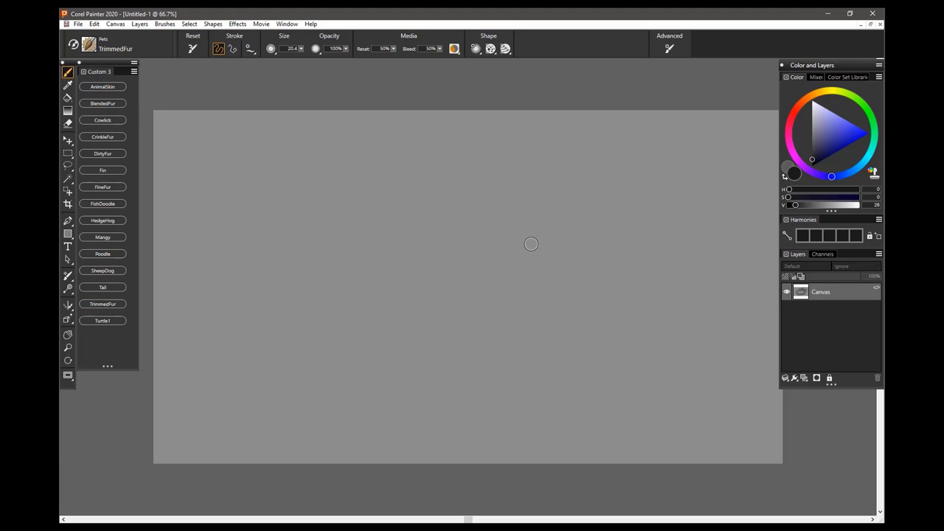
{"action": "left_click", "coordinate": [102, 321]}
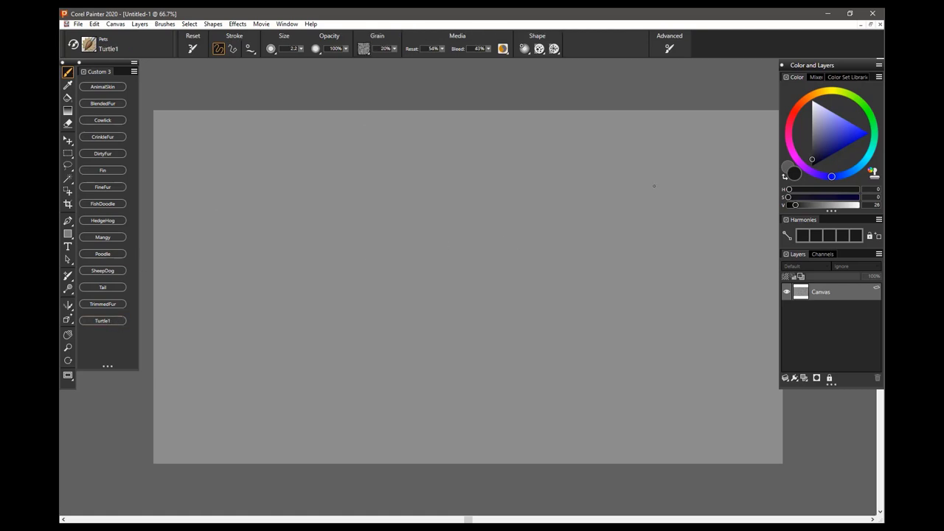
{"action": "left_click", "coordinate": [813, 167]}
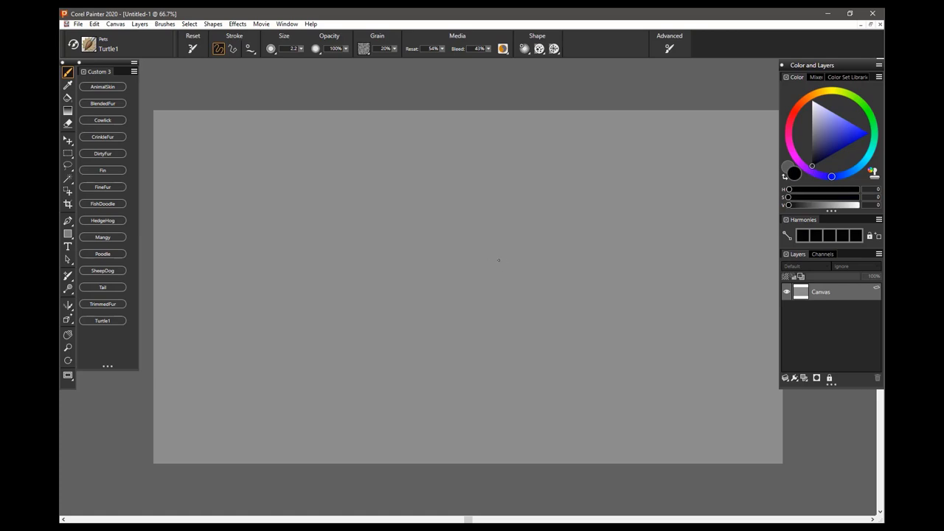
{"action": "mouse_move", "coordinate": [236, 234]}
{"action": "left_mouse_down"}
{"action": "mouse_move", "coordinate": [350, 204]}
{"action": "mouse_move", "coordinate": [596, 167]}
{"action": "mouse_move", "coordinate": [684, 177]}
{"action": "left_mouse_up"}
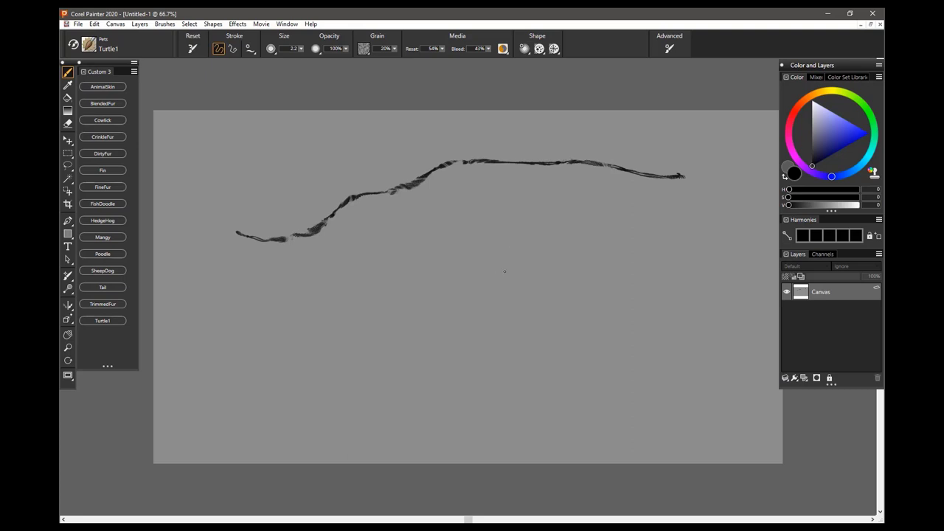
Step: Stamp eleven Turtle1 scale spirals around the centre and left of the canvas
{"action": "left_click_drag", "start_coordinate": [505, 271], "coordinate": [500, 278]}
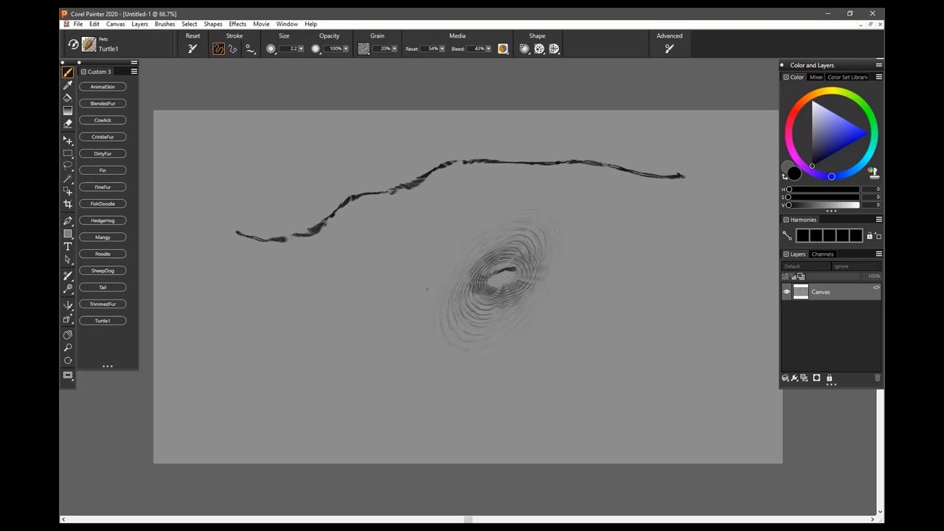
{"action": "mouse_move", "coordinate": [427, 292]}
{"action": "left_mouse_down"}
{"action": "mouse_move", "coordinate": [413, 280]}
{"action": "mouse_move", "coordinate": [439, 264]}
{"action": "left_mouse_up"}
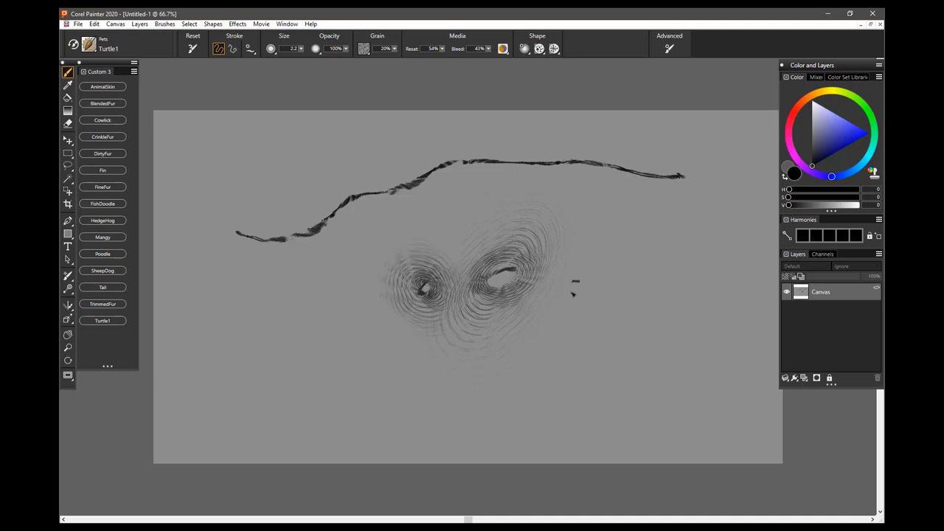
{"action": "mouse_move", "coordinate": [573, 293]}
{"action": "left_mouse_down"}
{"action": "mouse_move", "coordinate": [576, 284]}
{"action": "mouse_move", "coordinate": [572, 324]}
{"action": "left_mouse_up"}
{"action": "left_click_drag", "start_coordinate": [446, 230], "coordinate": [450, 188]}
{"action": "mouse_move", "coordinate": [369, 259]}
{"action": "left_mouse_down"}
{"action": "mouse_move", "coordinate": [380, 247]}
{"action": "mouse_move", "coordinate": [372, 272]}
{"action": "left_mouse_up"}
{"action": "left_click_drag", "start_coordinate": [587, 227], "coordinate": [568, 243]}
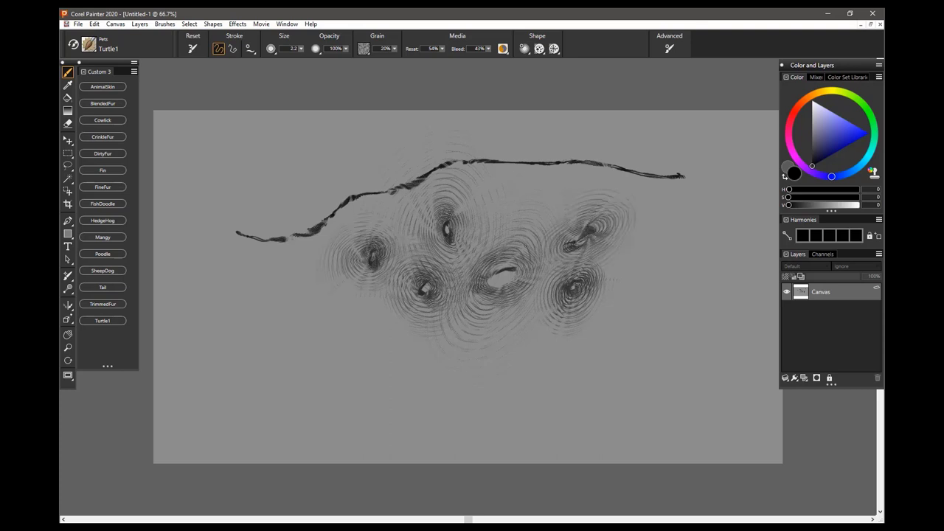
{"action": "mouse_move", "coordinate": [531, 188]}
{"action": "left_mouse_down"}
{"action": "mouse_move", "coordinate": [520, 206]}
{"action": "mouse_move", "coordinate": [493, 217]}
{"action": "left_mouse_up"}
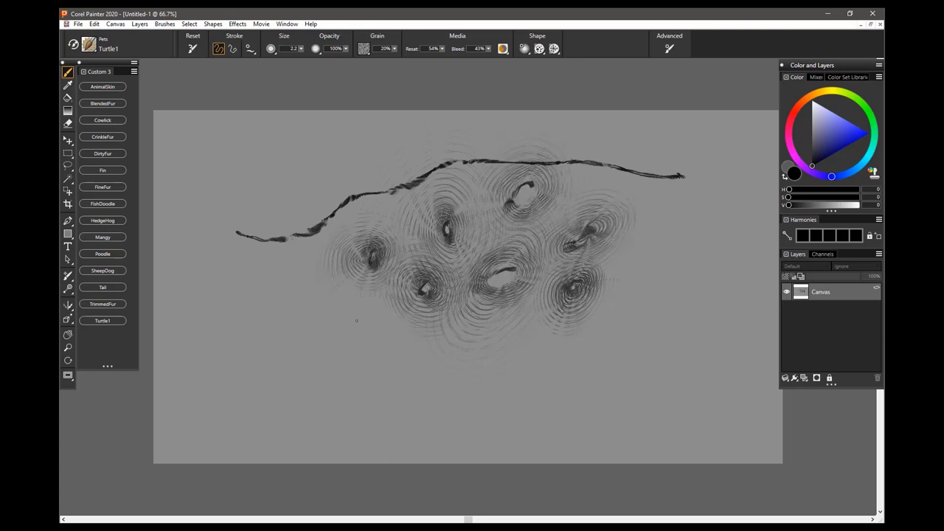
{"action": "mouse_move", "coordinate": [367, 326]}
{"action": "left_mouse_down"}
{"action": "mouse_move", "coordinate": [387, 317]}
{"action": "mouse_move", "coordinate": [339, 309]}
{"action": "left_mouse_up"}
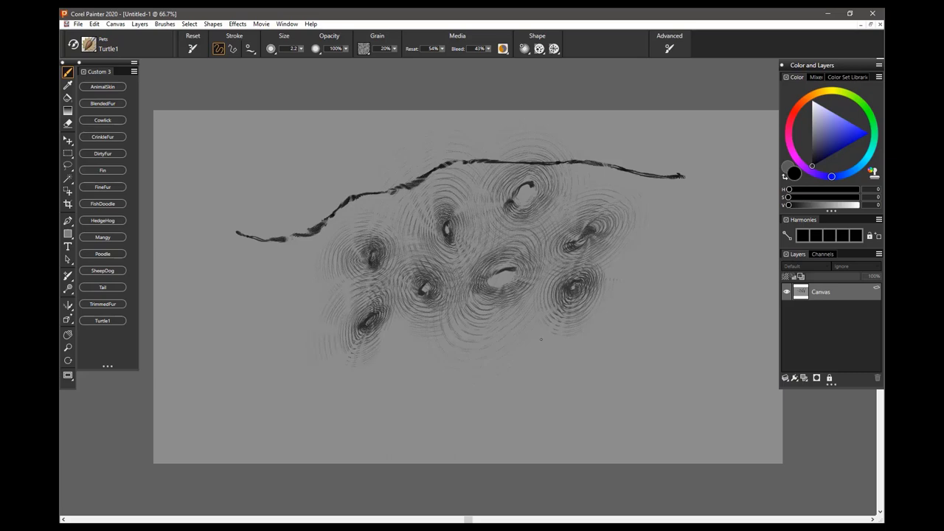
{"action": "mouse_move", "coordinate": [540, 339]}
{"action": "left_mouse_down"}
{"action": "mouse_move", "coordinate": [517, 352]}
{"action": "mouse_move", "coordinate": [557, 318]}
{"action": "left_mouse_up"}
{"action": "mouse_move", "coordinate": [404, 350]}
{"action": "left_mouse_down"}
{"action": "mouse_move", "coordinate": [413, 360]}
{"action": "mouse_move", "coordinate": [435, 345]}
{"action": "left_mouse_up"}
{"action": "mouse_move", "coordinate": [300, 286]}
{"action": "left_mouse_down"}
{"action": "mouse_move", "coordinate": [292, 265]}
{"action": "mouse_move", "coordinate": [354, 292]}
{"action": "left_mouse_up"}
Step: Add more scale spirals at the right, bottom and around both ends of the line
{"action": "left_click_drag", "start_coordinate": [629, 277], "coordinate": [641, 268]}
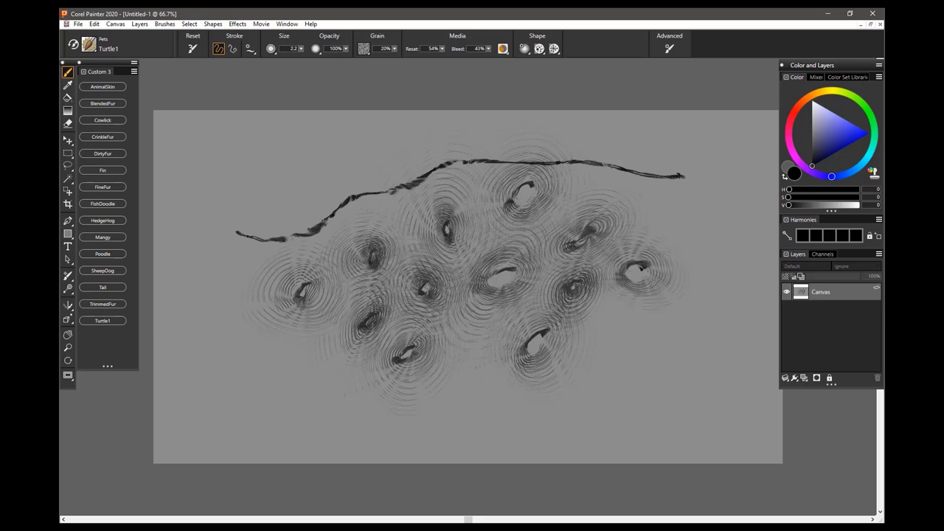
{"action": "left_click_drag", "start_coordinate": [618, 331], "coordinate": [627, 336]}
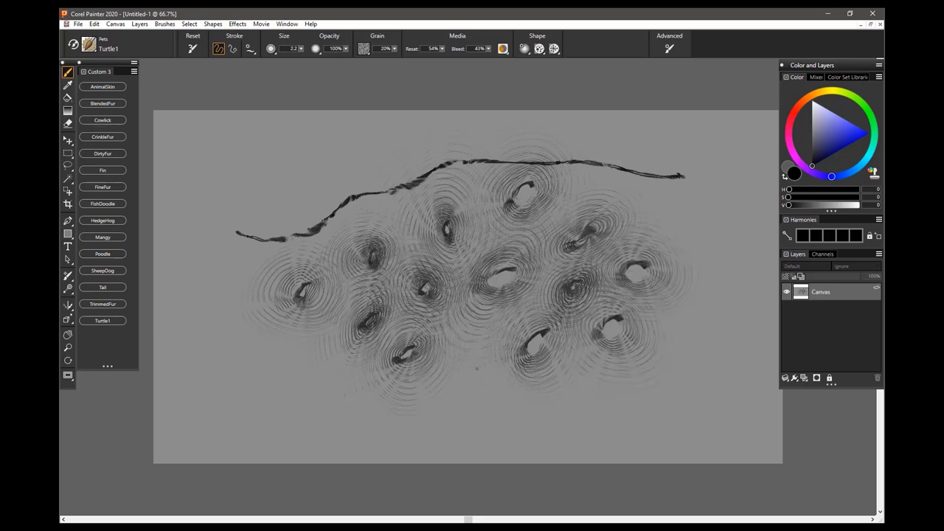
{"action": "left_click_drag", "start_coordinate": [476, 368], "coordinate": [421, 396]}
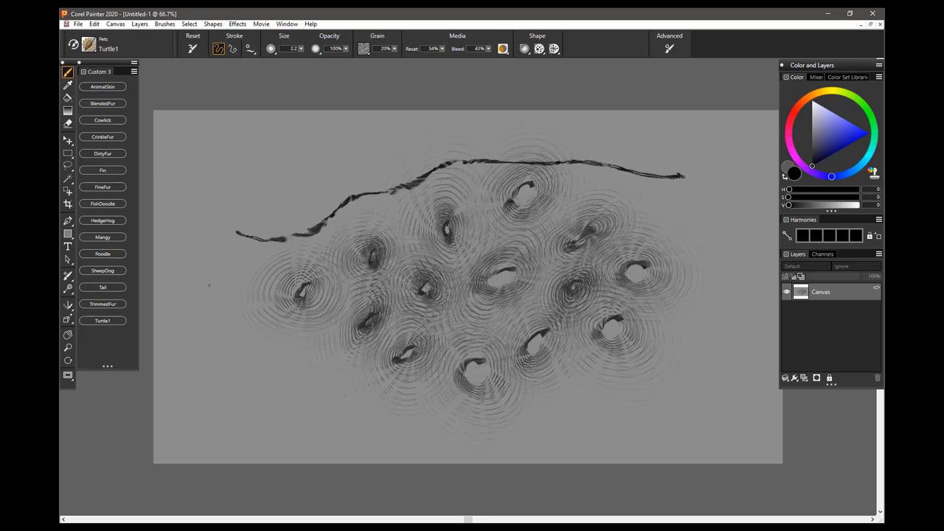
{"action": "mouse_move", "coordinate": [298, 198]}
{"action": "left_mouse_down"}
{"action": "mouse_move", "coordinate": [314, 203]}
{"action": "mouse_move", "coordinate": [298, 195]}
{"action": "left_mouse_up"}
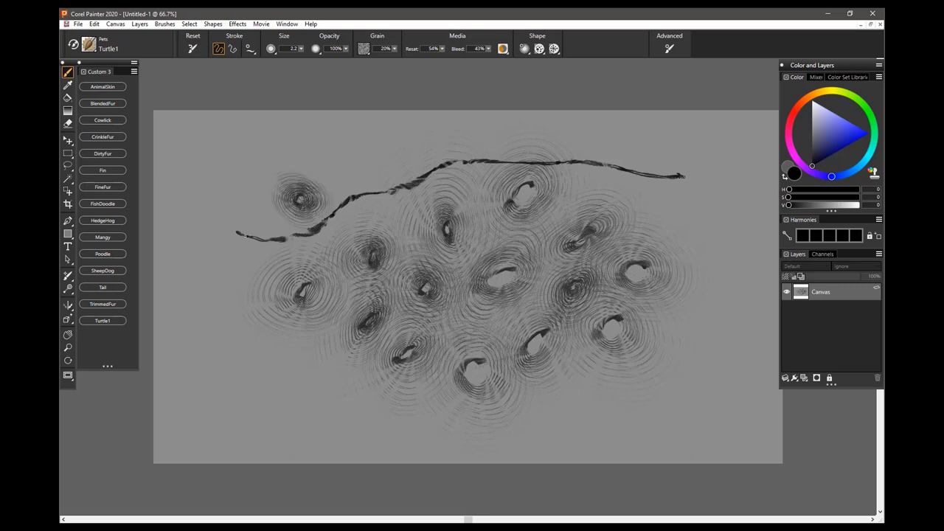
{"action": "left_click_drag", "start_coordinate": [261, 250], "coordinate": [250, 253]}
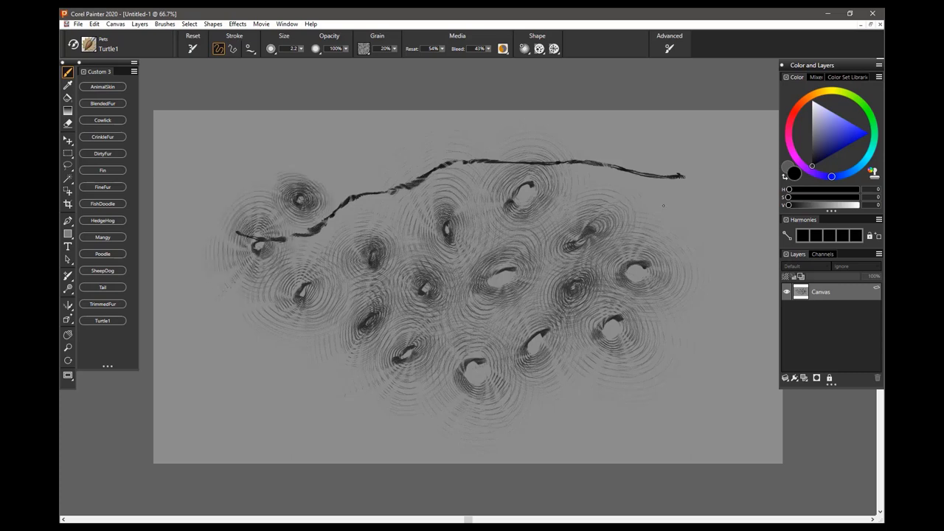
{"action": "left_click_drag", "start_coordinate": [663, 206], "coordinate": [669, 215]}
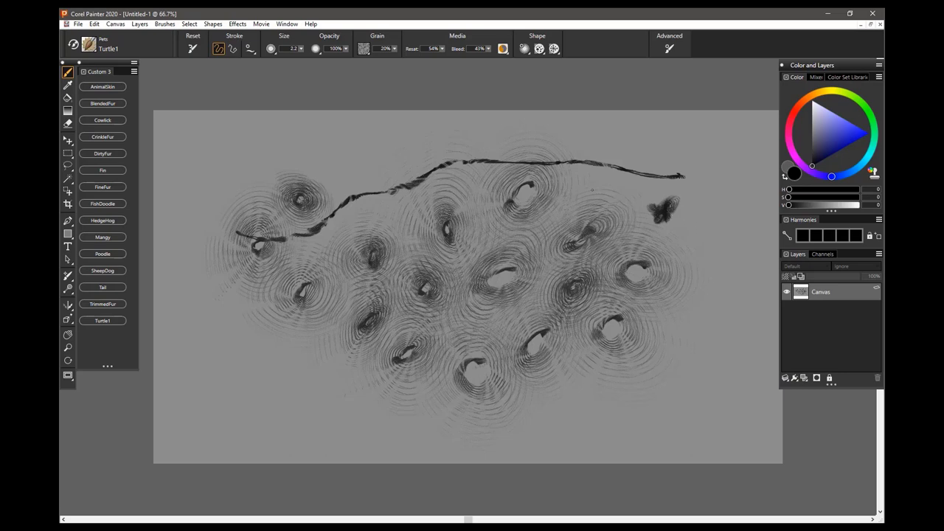
{"action": "mouse_move", "coordinate": [590, 171]}
{"action": "left_mouse_down"}
{"action": "mouse_move", "coordinate": [601, 158]}
{"action": "mouse_move", "coordinate": [612, 181]}
{"action": "left_mouse_up"}
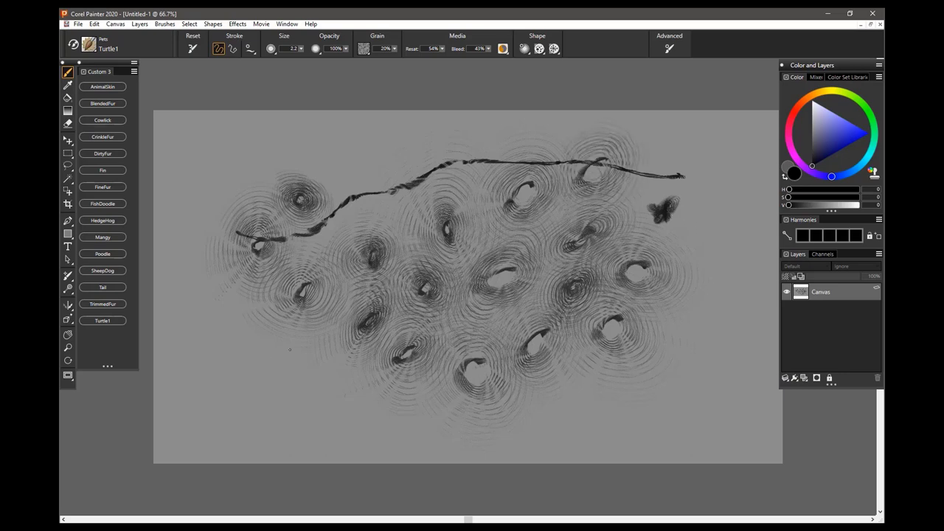
{"action": "left_click_drag", "start_coordinate": [290, 350], "coordinate": [285, 352]}
{"action": "left_click_drag", "start_coordinate": [345, 372], "coordinate": [344, 394]}
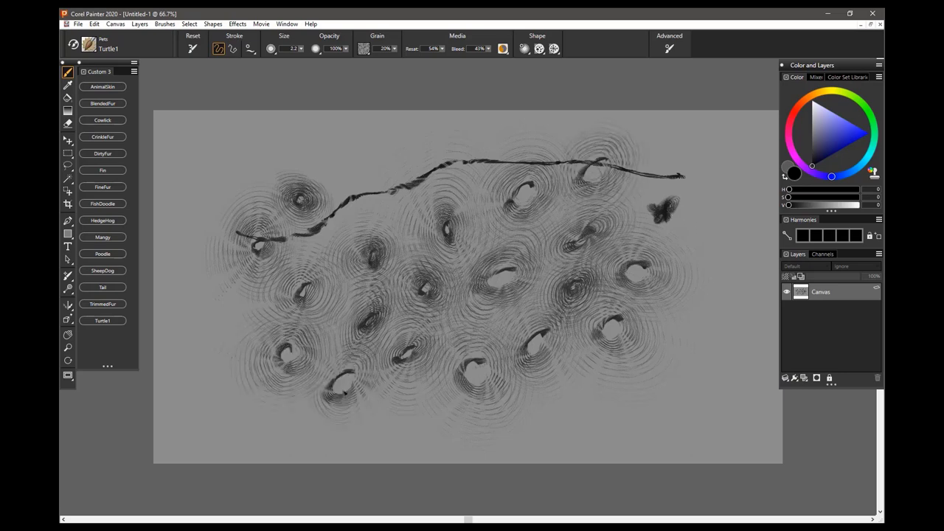
{"action": "left_click_drag", "start_coordinate": [691, 308], "coordinate": [660, 328]}
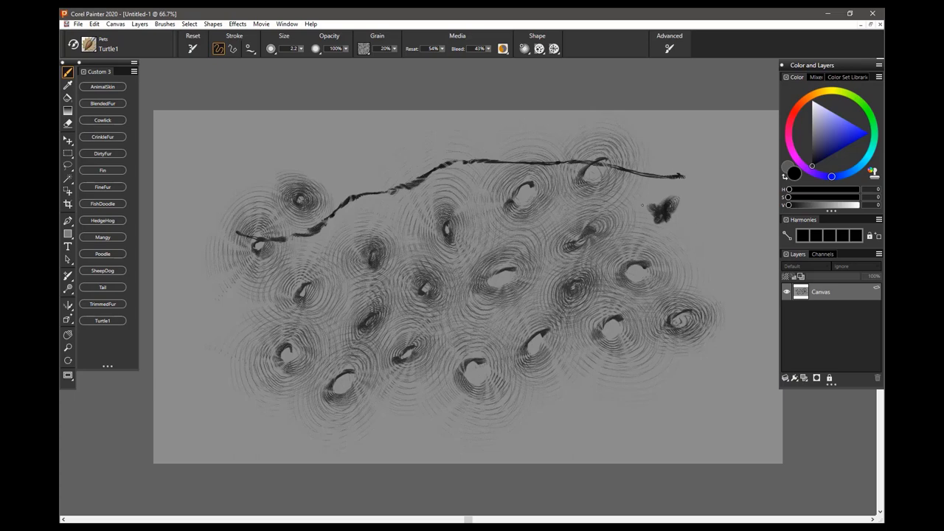
{"action": "mouse_move", "coordinate": [693, 219]}
{"action": "left_mouse_down"}
{"action": "mouse_move", "coordinate": [697, 232]}
{"action": "mouse_move", "coordinate": [665, 225]}
{"action": "left_mouse_up"}
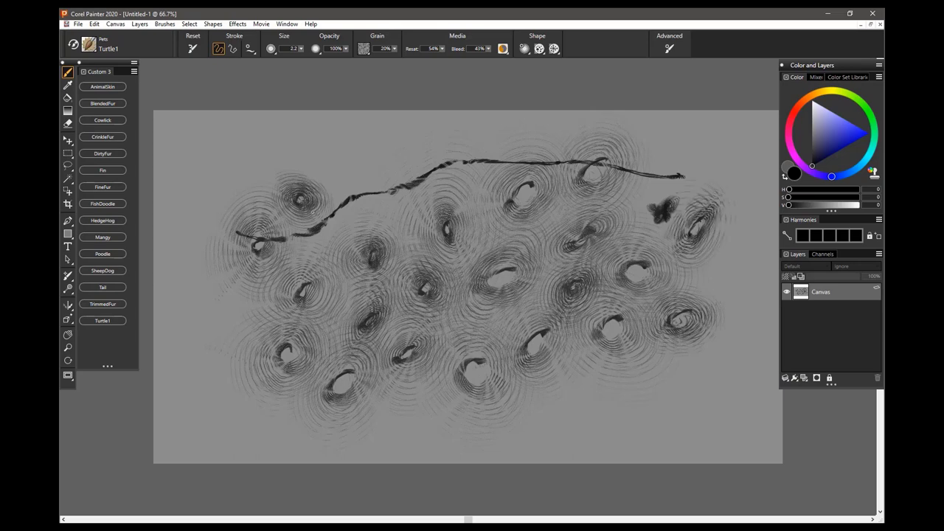
{"action": "mouse_move", "coordinate": [340, 214]}
{"action": "left_mouse_down"}
{"action": "mouse_move", "coordinate": [366, 188]}
{"action": "mouse_move", "coordinate": [385, 214]}
{"action": "left_mouse_up"}
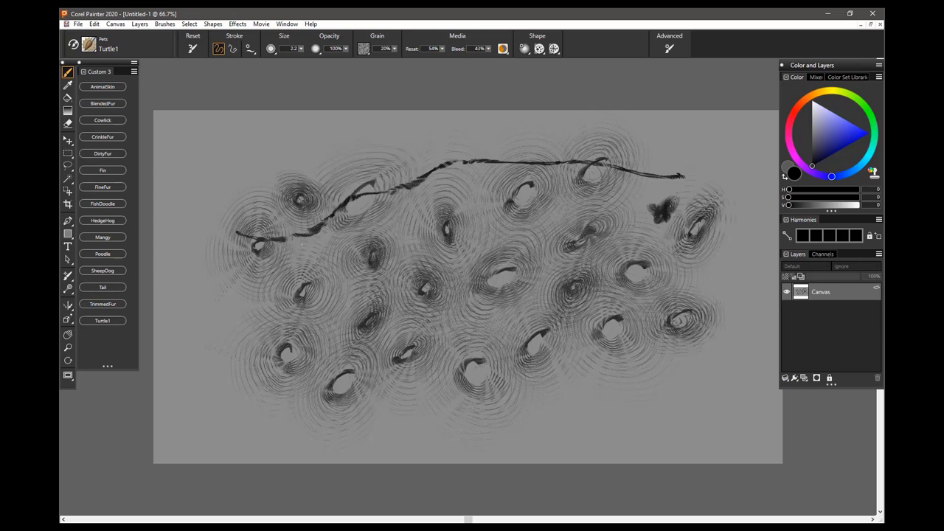